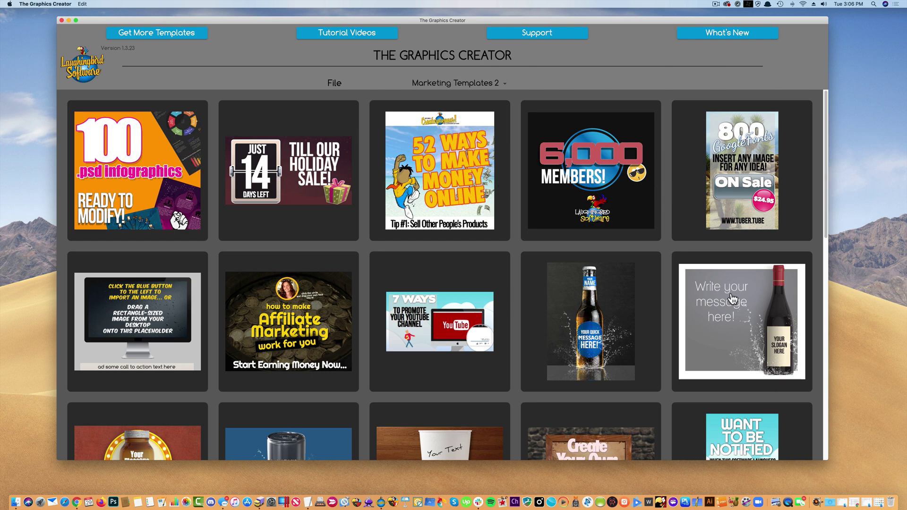
Scroll the Marketing Templates 2 gallery down to the coffee cup 'Your Text' template.
drag(823, 200, 822, 284)
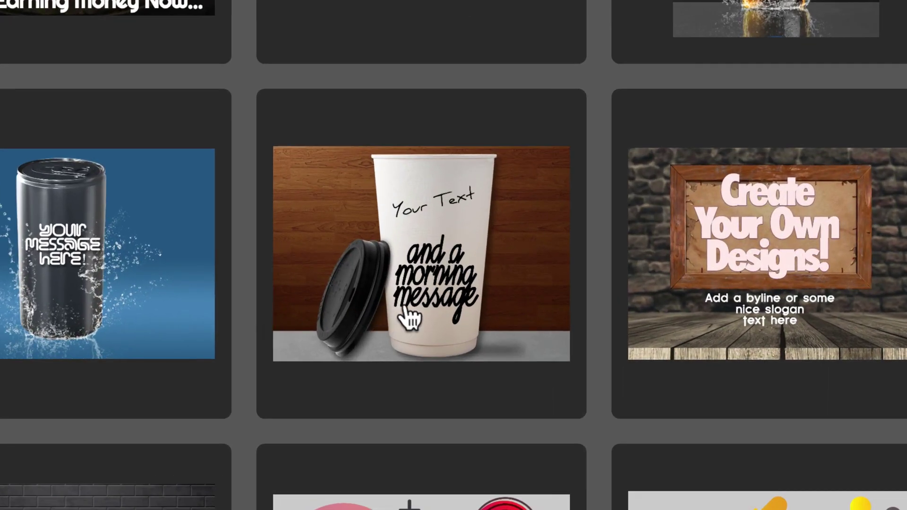
Open the CoffeeCup Morning template and nudge the cup, its shadow and the message text.
click(404, 311)
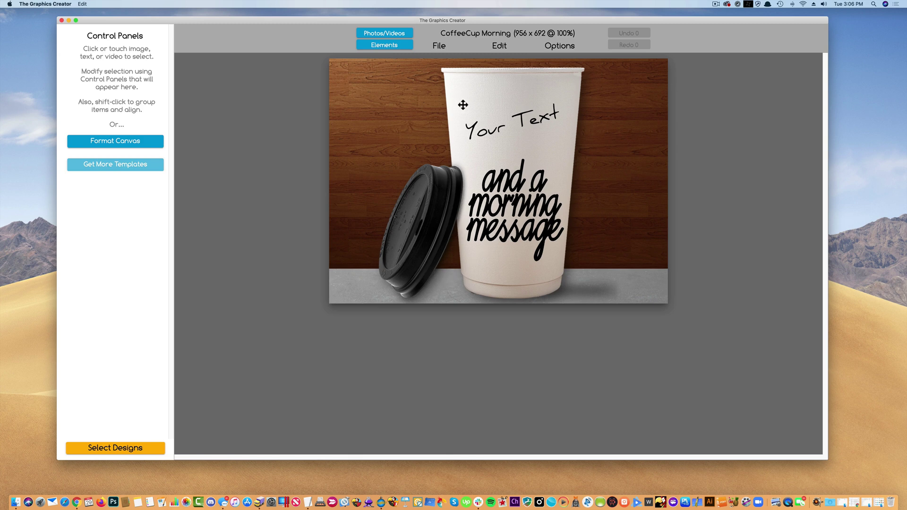
mouse_move(472, 101)
mouse_down()
mouse_move(486, 95)
mouse_move(476, 102)
mouse_up()
drag(609, 290, 632, 285)
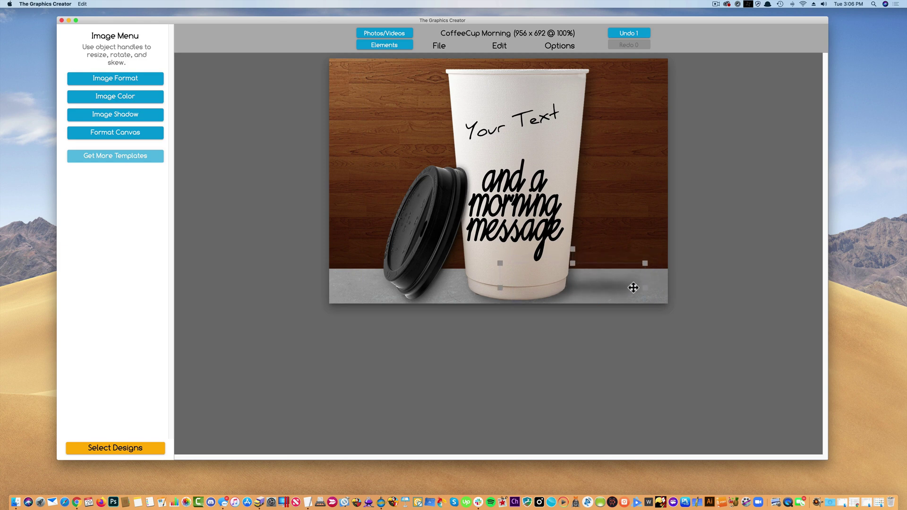
click(628, 174)
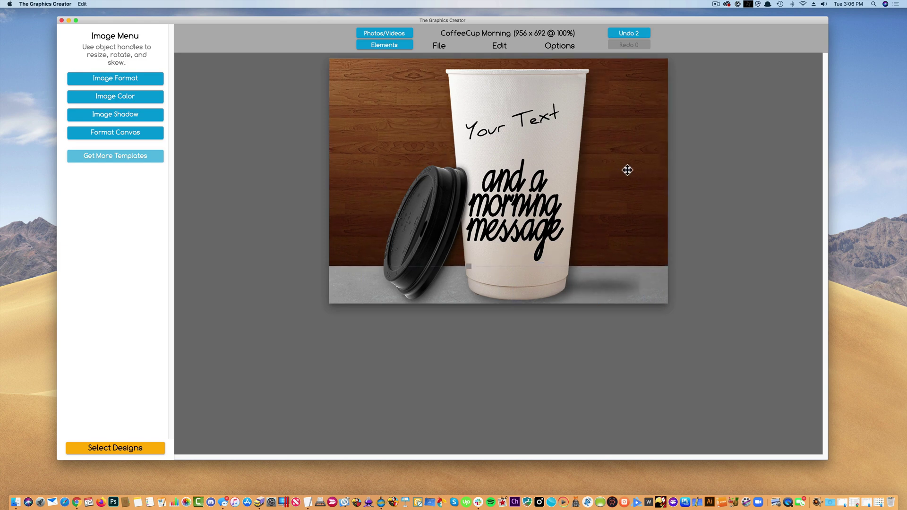
drag(517, 187, 523, 184)
Edit the cup text to 'My Life Is Beautiful' with 0.54 line spacing.
double_click(523, 184)
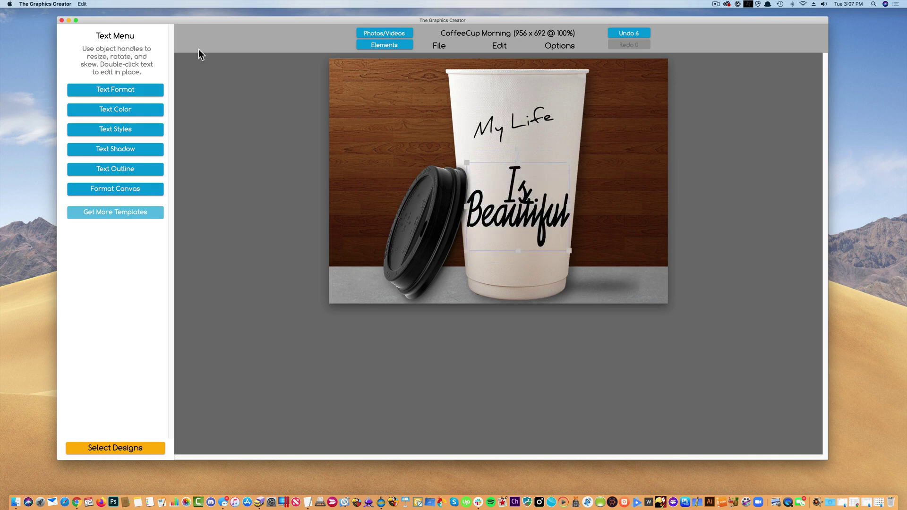
click(127, 93)
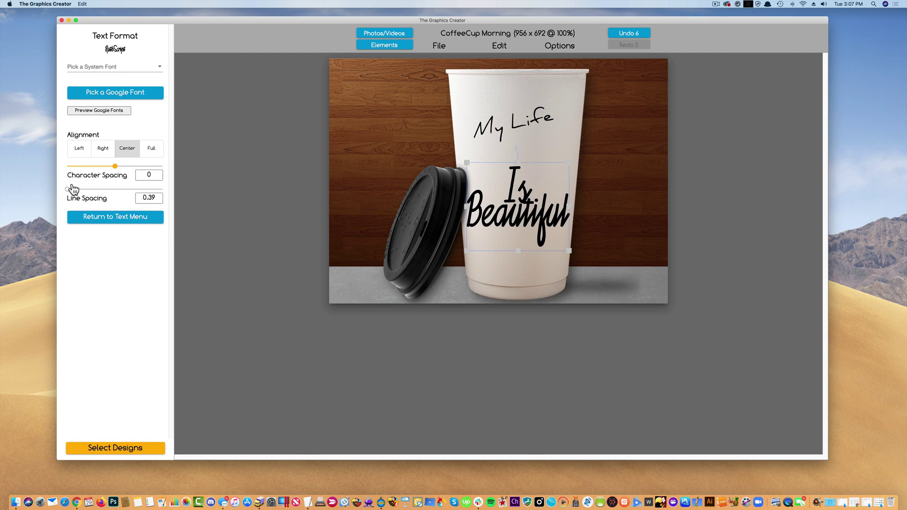
drag(74, 190, 68, 189)
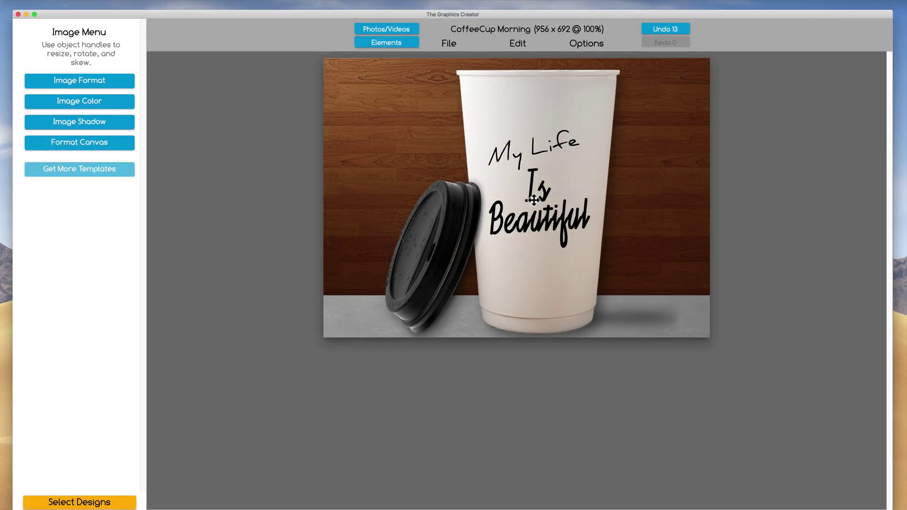
click(497, 102)
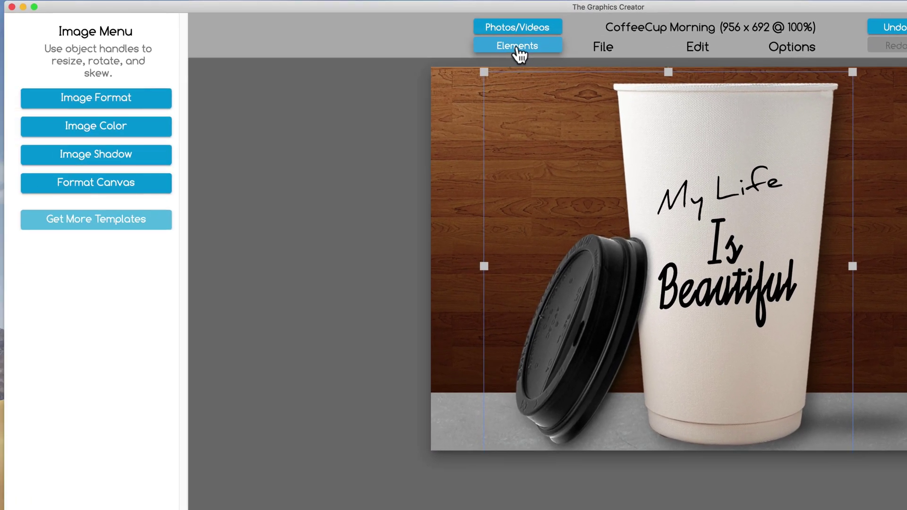
Open the Elements library and preview the Purchased Marketing Elements Arrows.
click(445, 62)
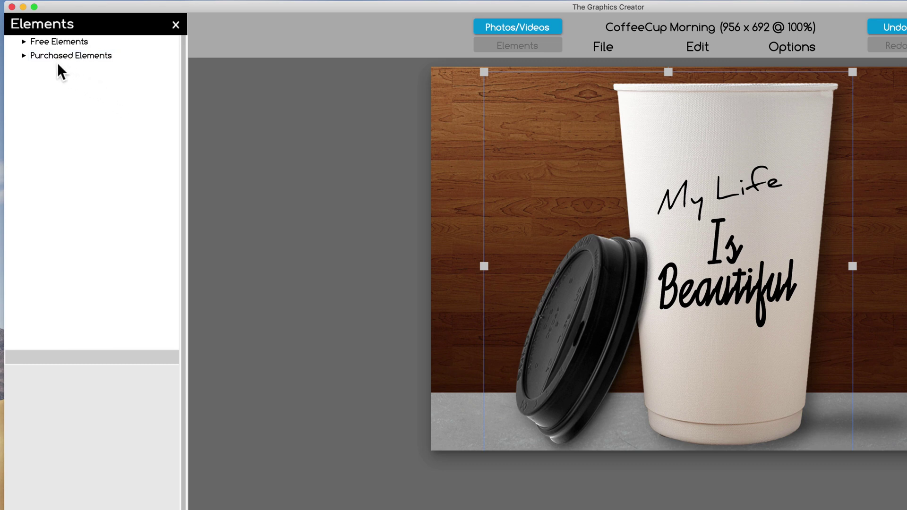
click(23, 55)
click(34, 69)
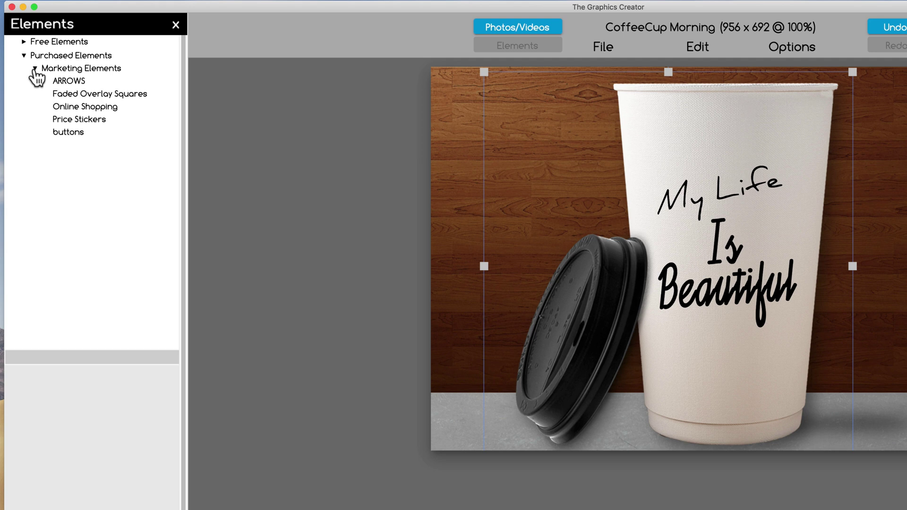
click(69, 81)
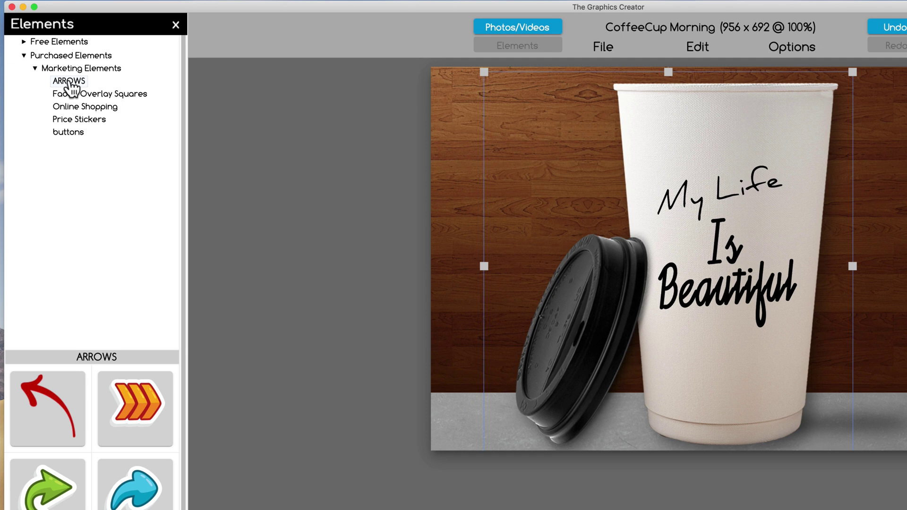
scroll(85, 455, down, 1)
scroll(92, 457, down, 10)
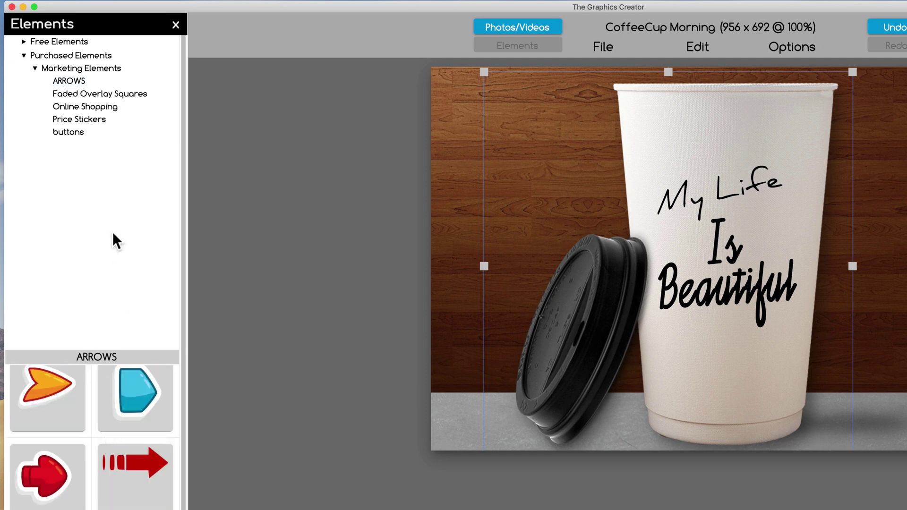
Preview the Faded Overlay Squares and Price Stickers element categories.
click(88, 97)
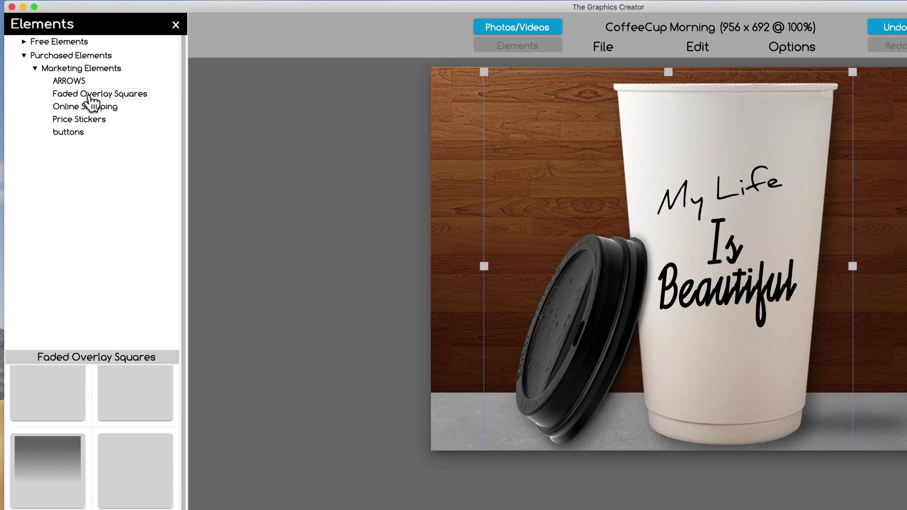
scroll(88, 489, down, 2)
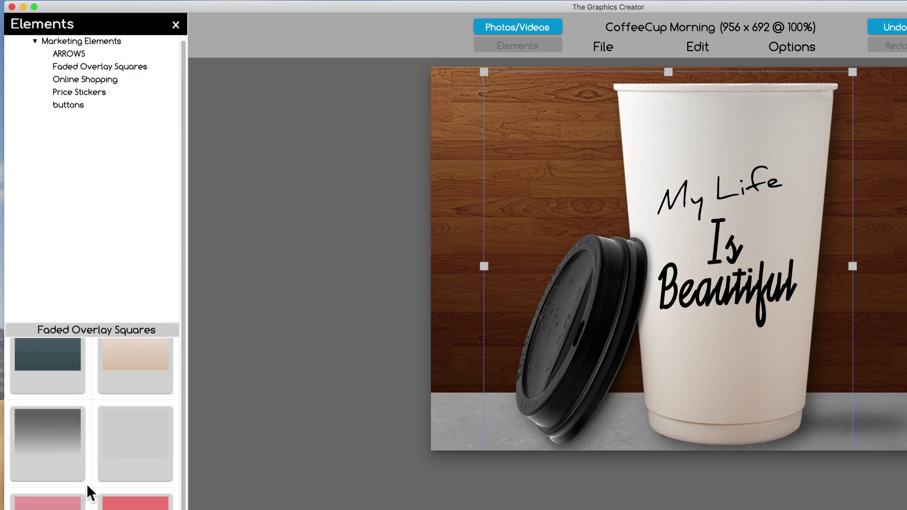
click(83, 93)
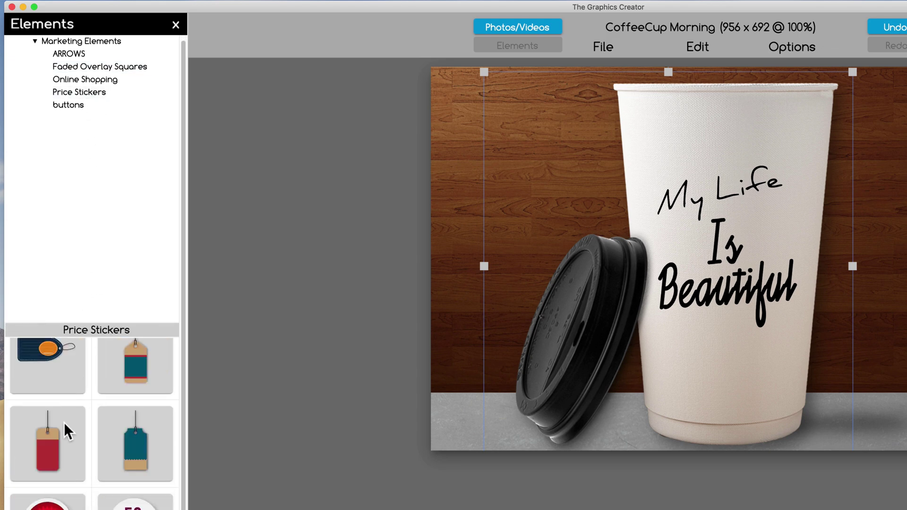
scroll(66, 430, down, 10)
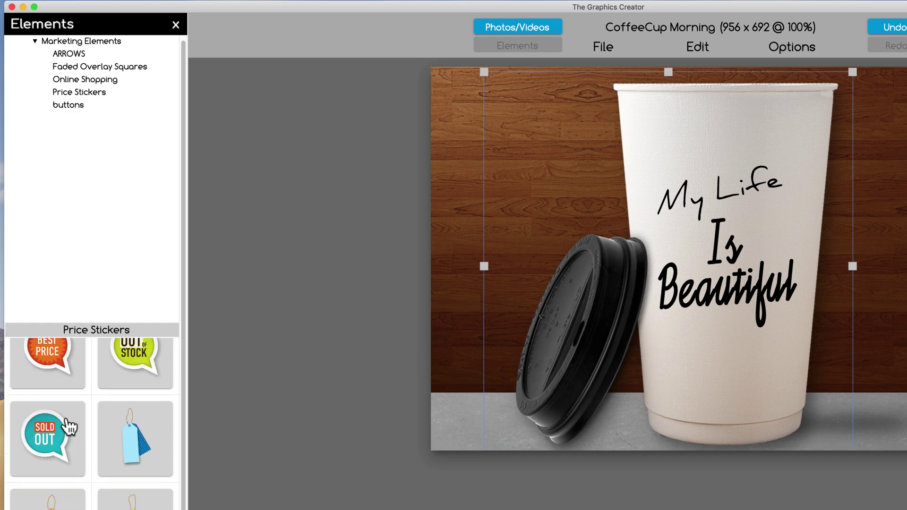
scroll(70, 427, up, 10)
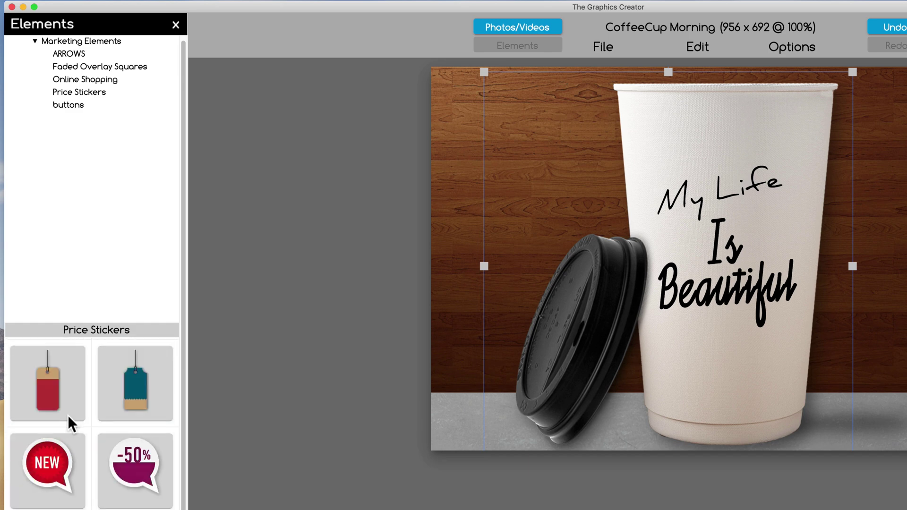
scroll(71, 423, up, 2)
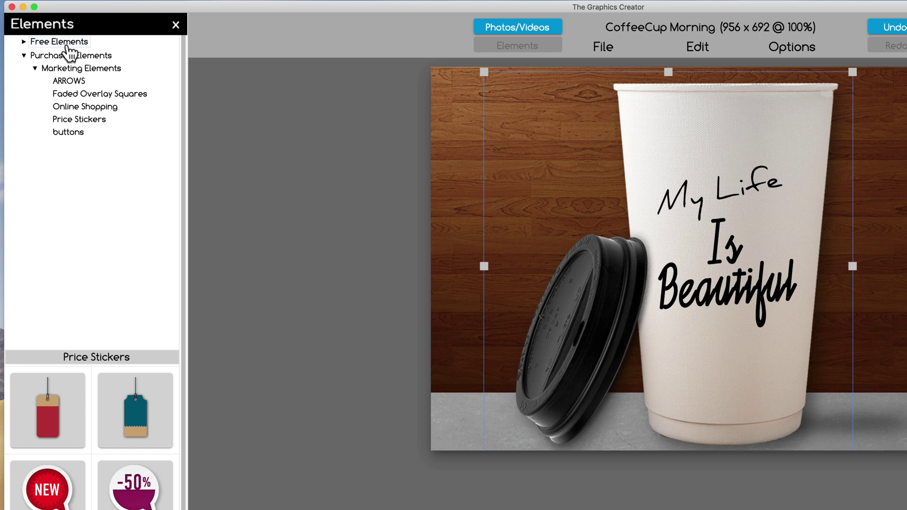
Show the Free Elements Background Images thumbnails.
click(48, 45)
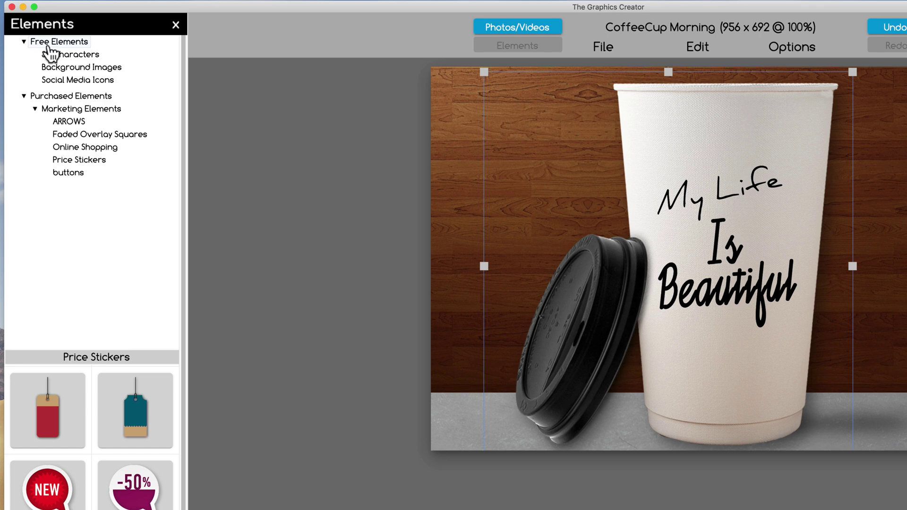
click(77, 69)
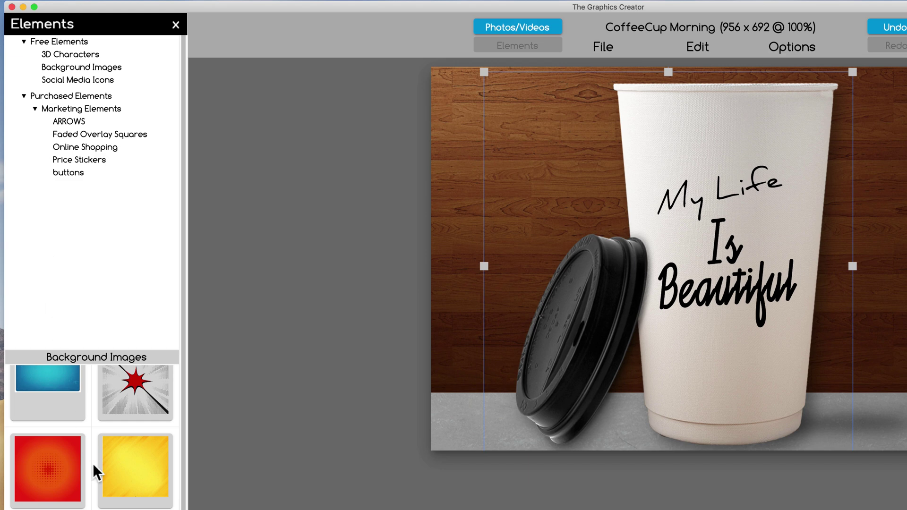
scroll(95, 470, up, 2)
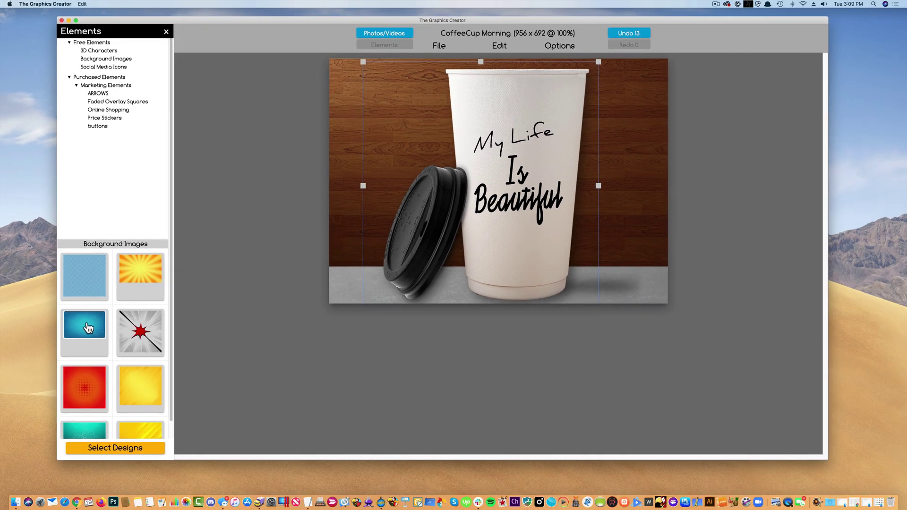
Place the blue textured background, enlarge it over most of the canvas, and send it to back.
drag(88, 327, 476, 150)
drag(479, 202, 430, 164)
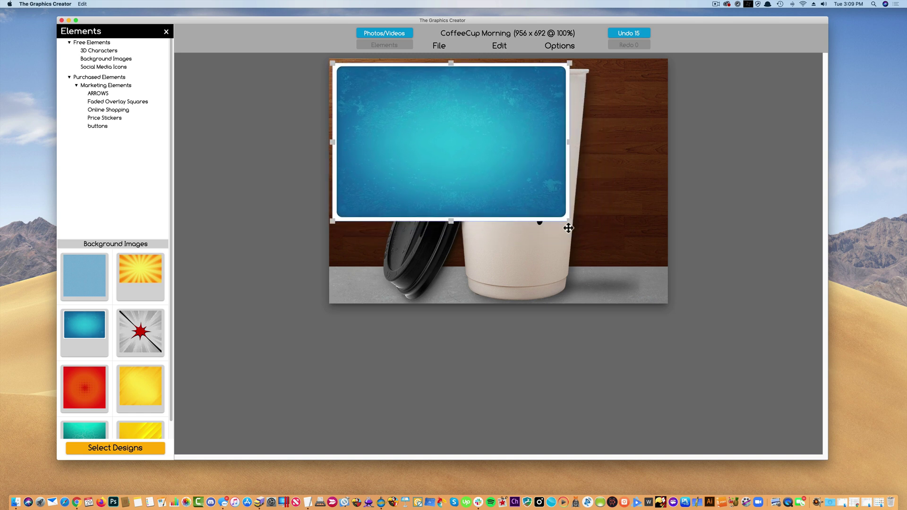
drag(570, 223, 675, 273)
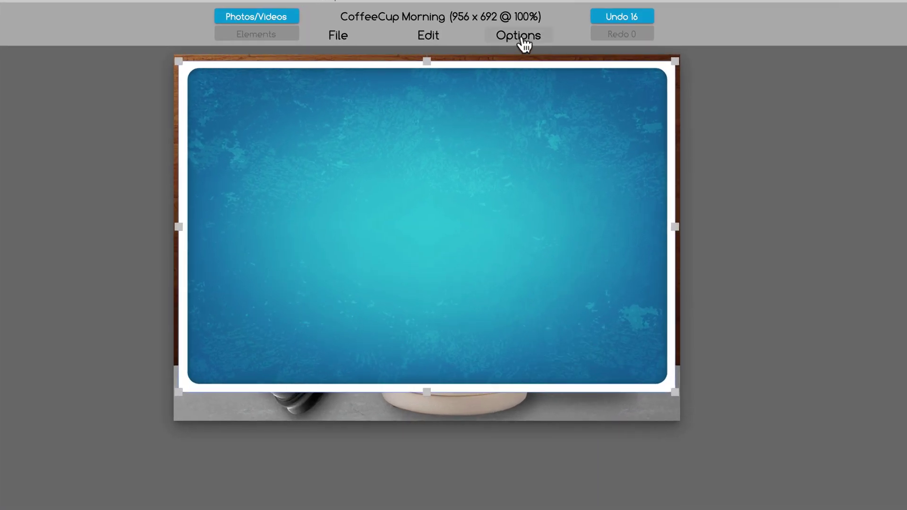
click(522, 39)
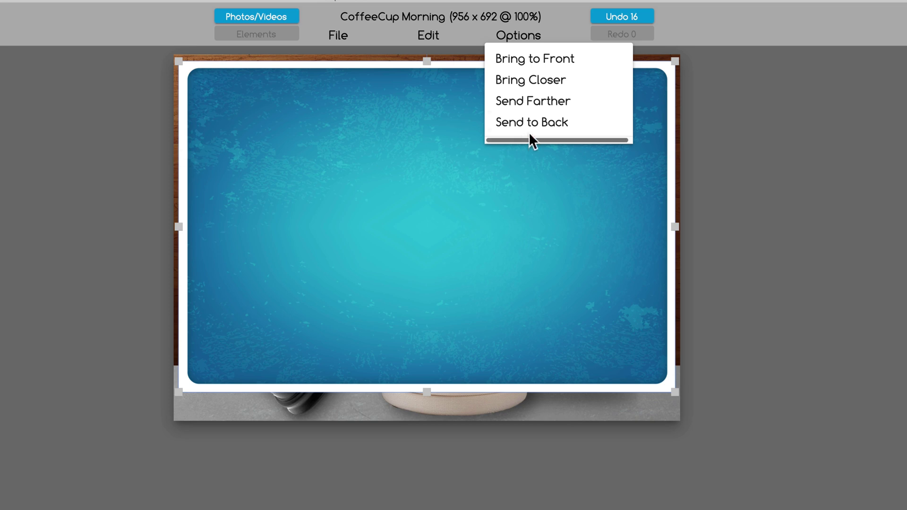
click(540, 124)
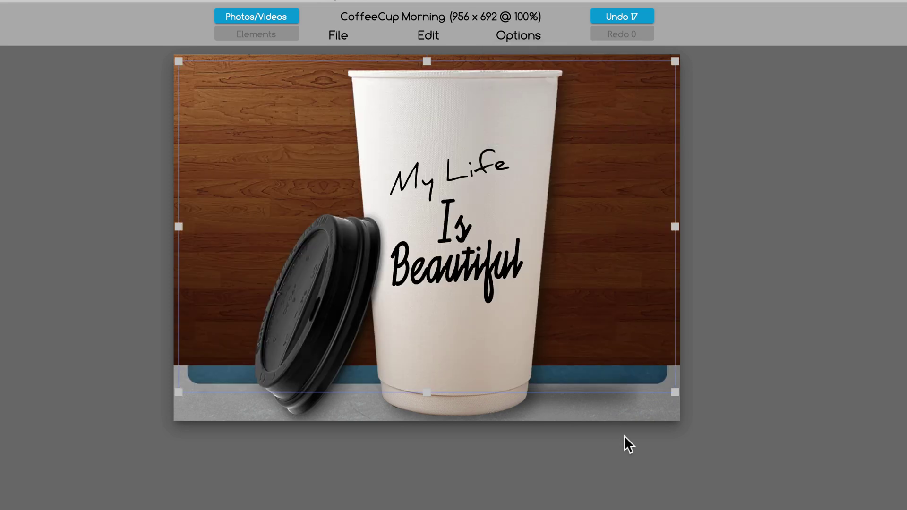
Delete the wood background and lower the cup's shadow slightly.
drag(641, 259, 614, 254)
key(Delete)
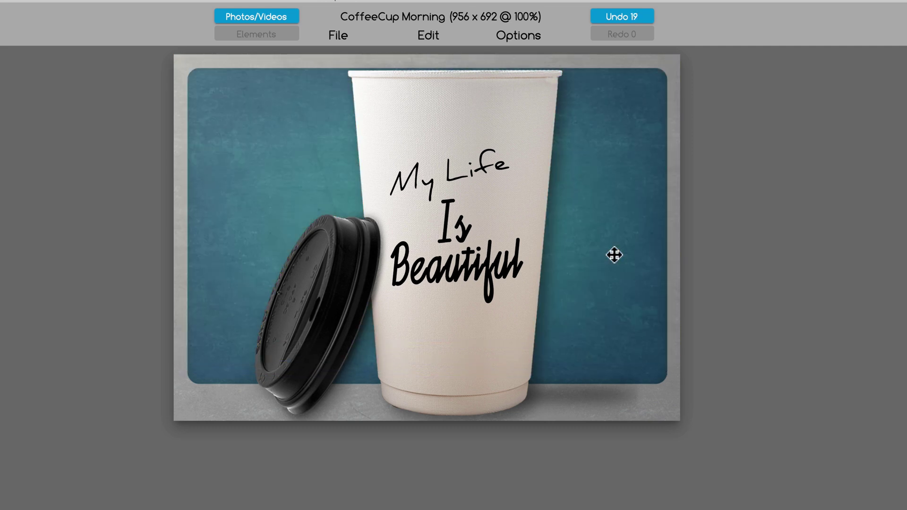
drag(587, 401, 591, 409)
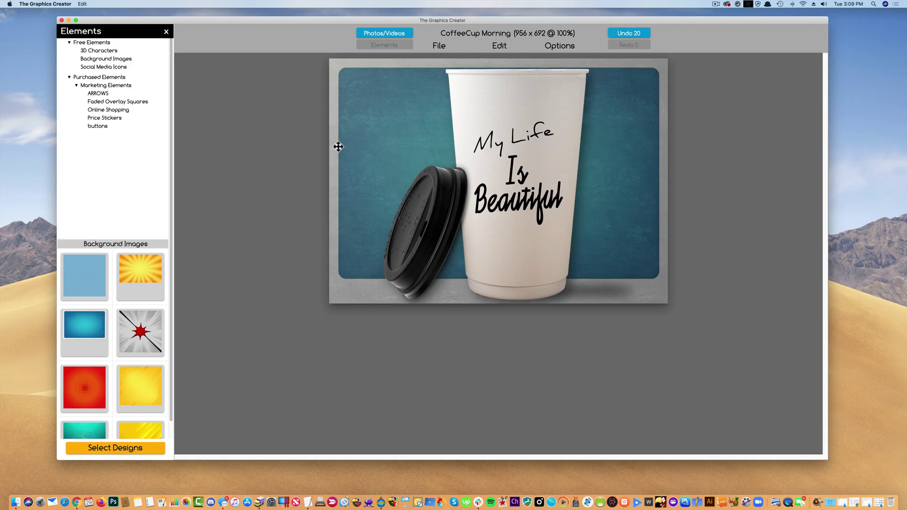
Reposition the blue board and lower its top edge below the cup rim.
drag(360, 165, 395, 158)
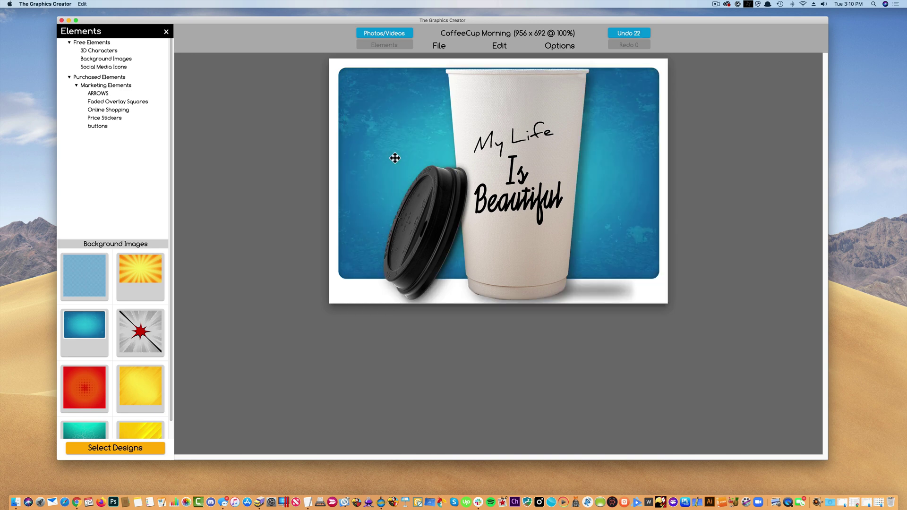
click(373, 130)
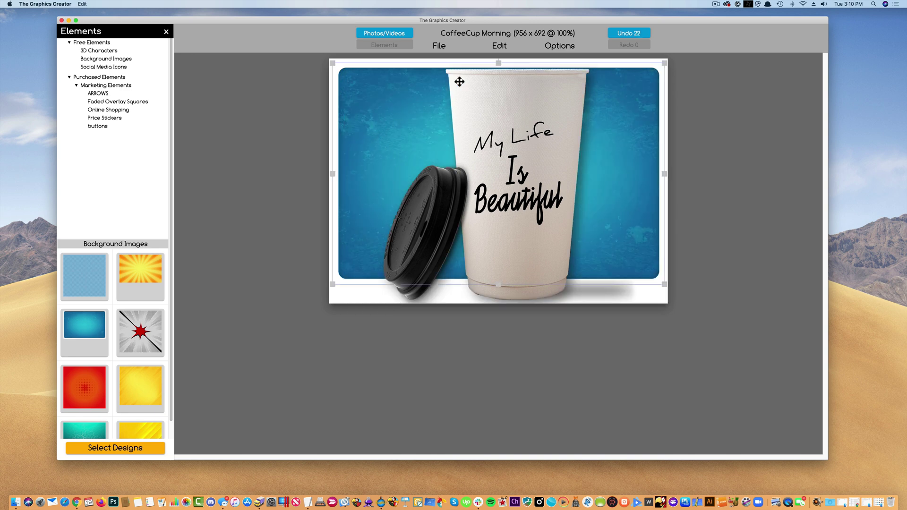
drag(498, 64, 499, 81)
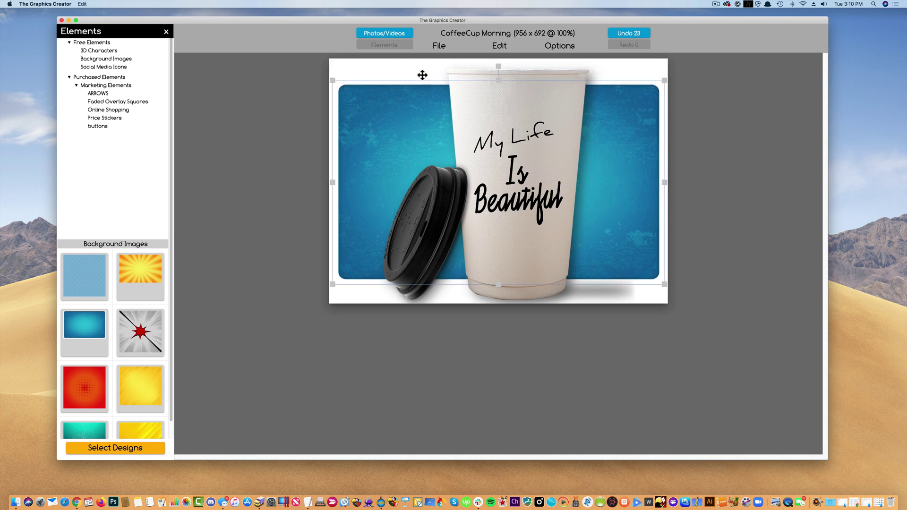
click(403, 70)
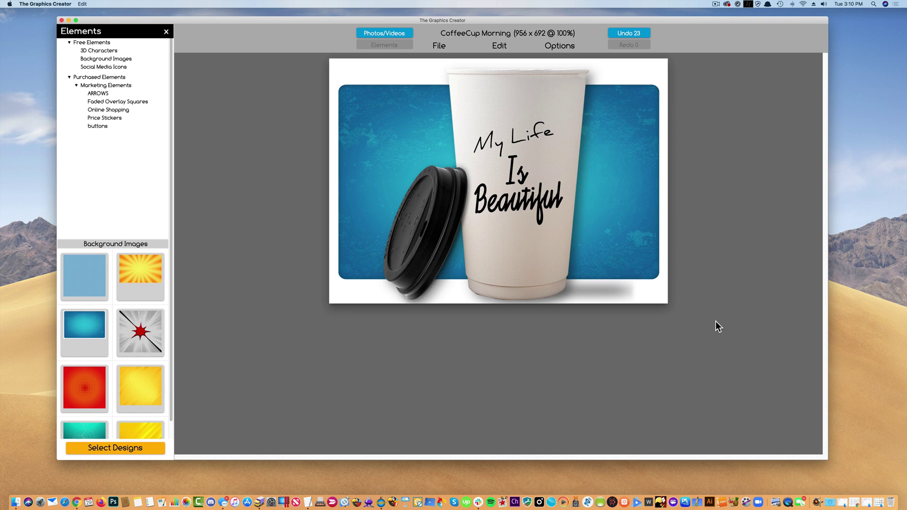
Widen the blue board toward the right edge, move it up, and tilt it slightly.
click(627, 132)
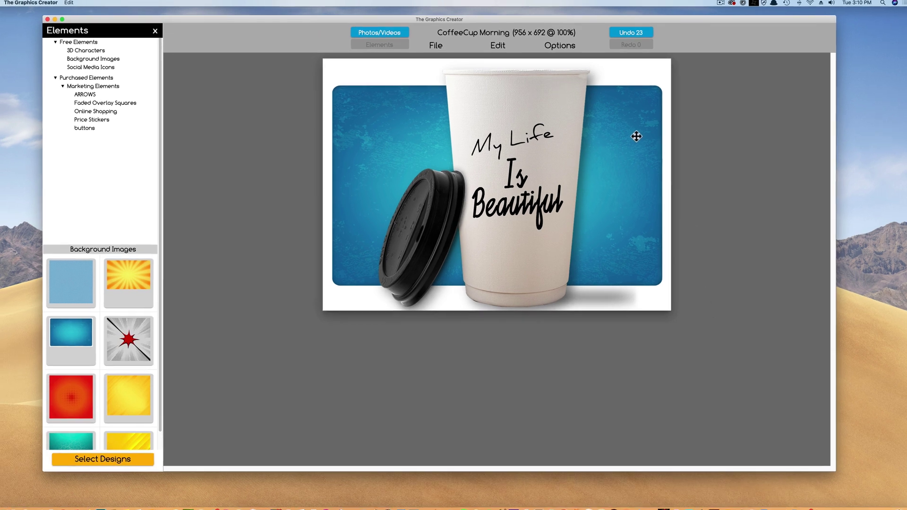
drag(635, 142, 639, 141)
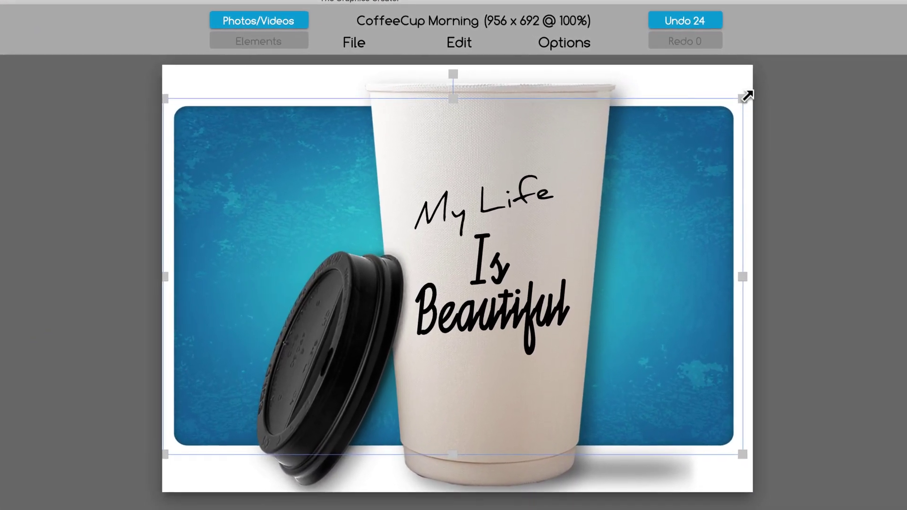
drag(746, 96, 749, 158)
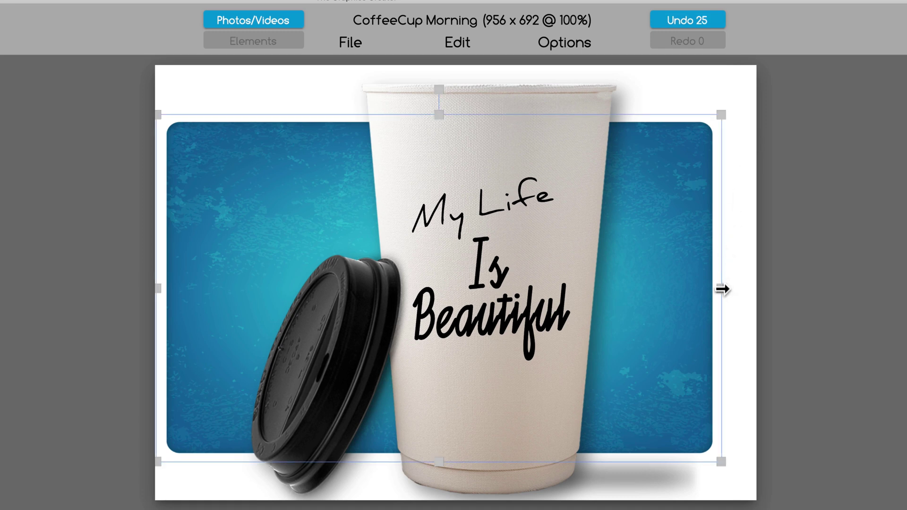
drag(722, 289, 747, 265)
drag(668, 271, 672, 265)
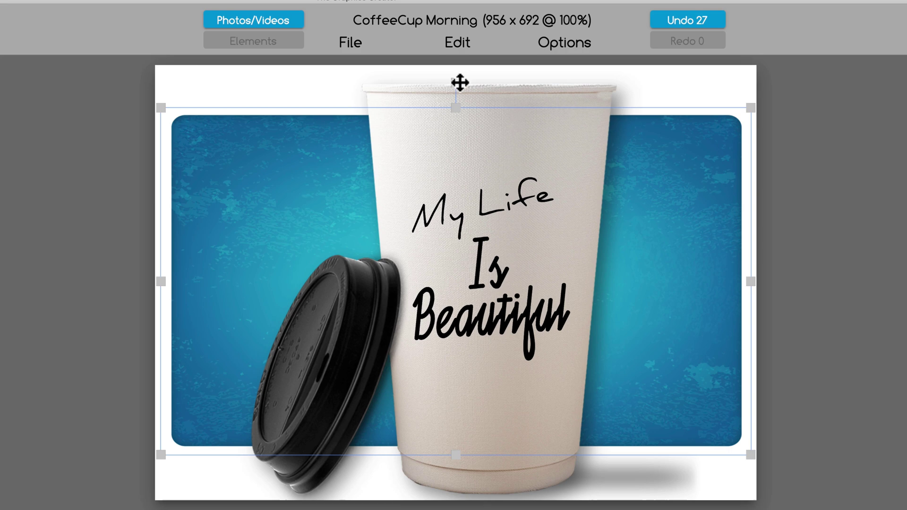
drag(306, 162, 305, 146)
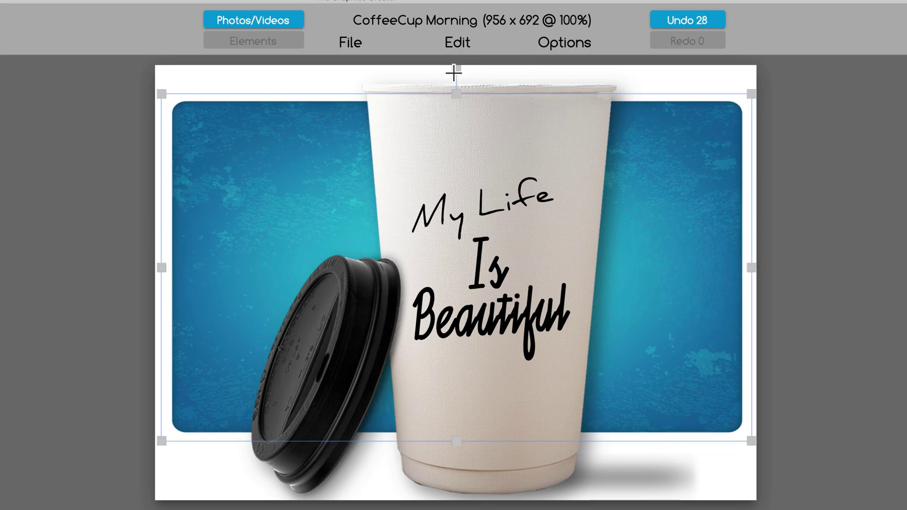
drag(456, 71, 462, 117)
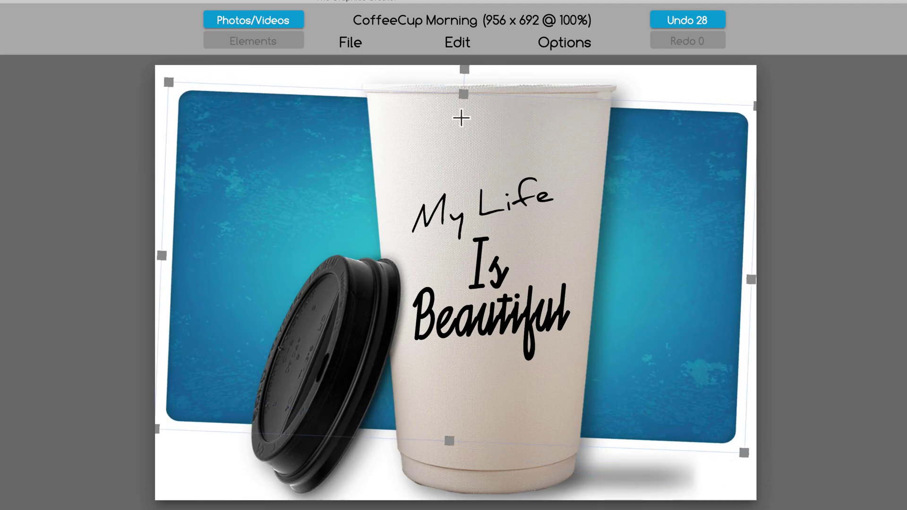
Undo the blue board's tilt and search Pexels photos for 'Beach'.
key(super+z)
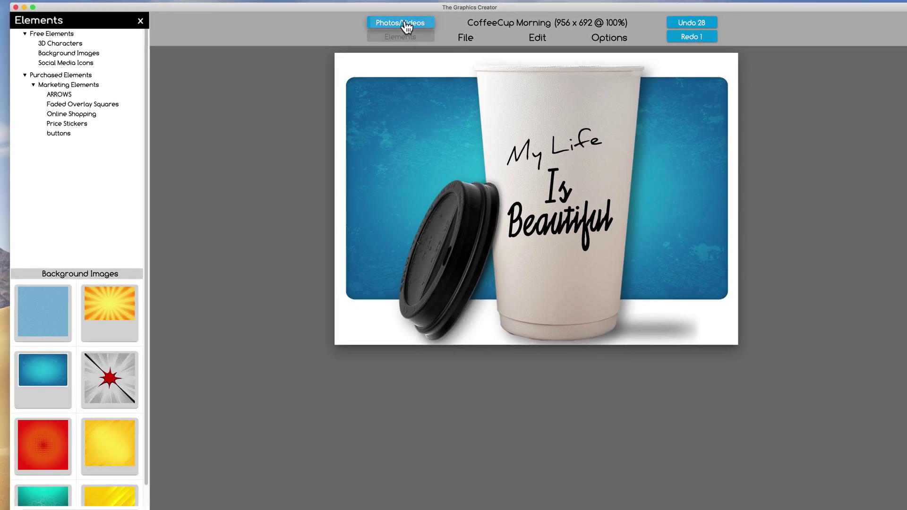
click(521, 21)
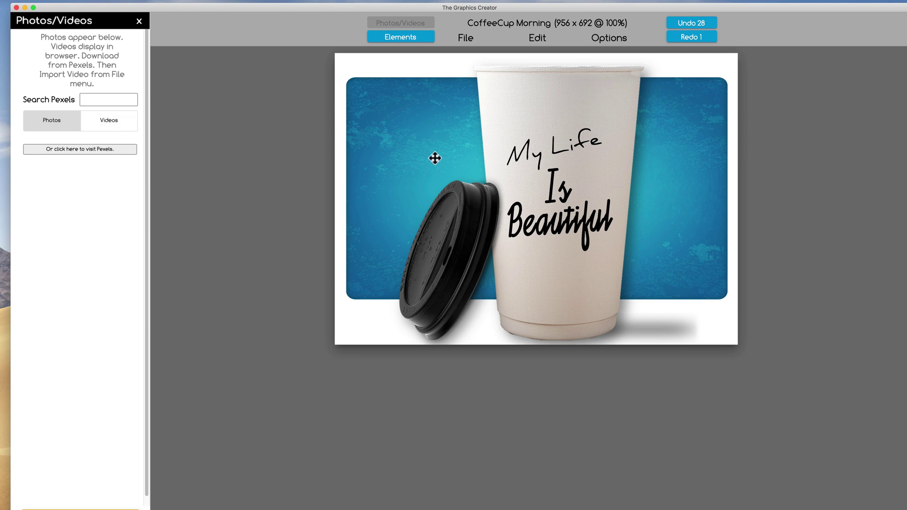
click(109, 100)
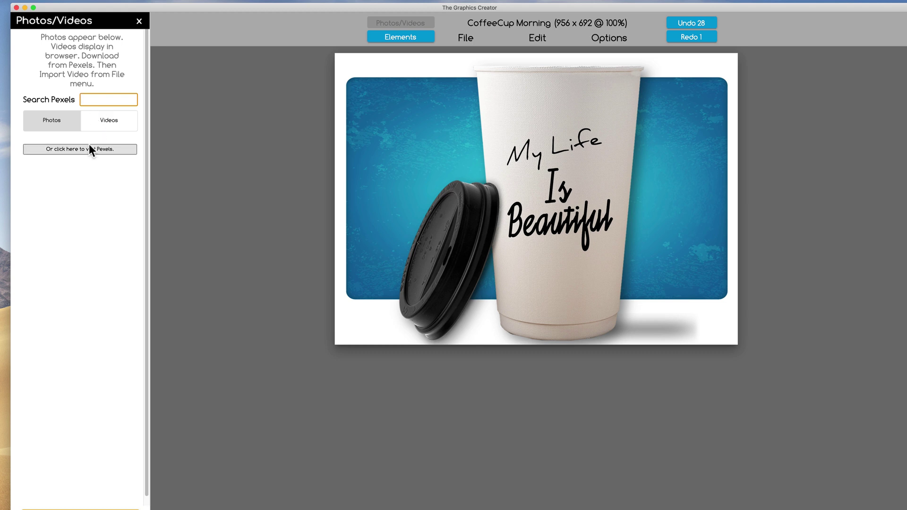
text(Beac)
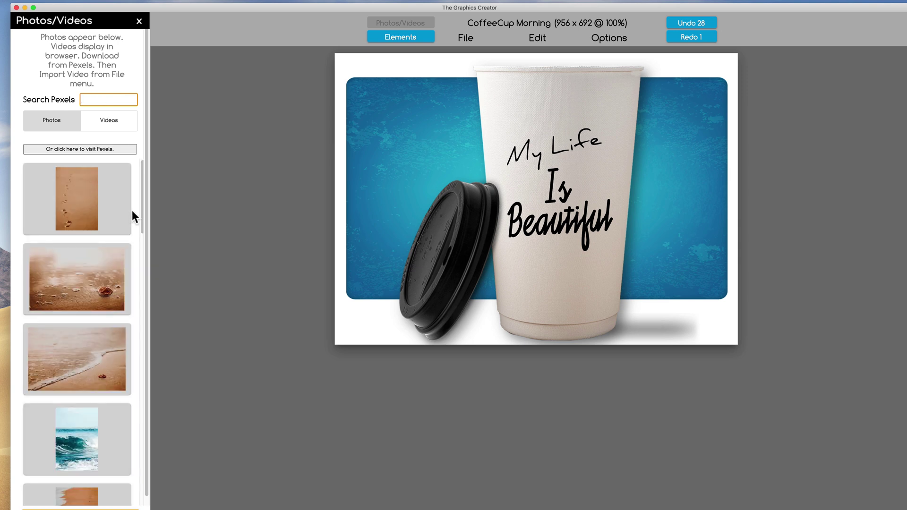
Add the seashell beach photo, enlarge it over the canvas, and send it behind the cup.
drag(141, 208, 149, 192)
drag(70, 367, 517, 170)
drag(516, 207, 460, 157)
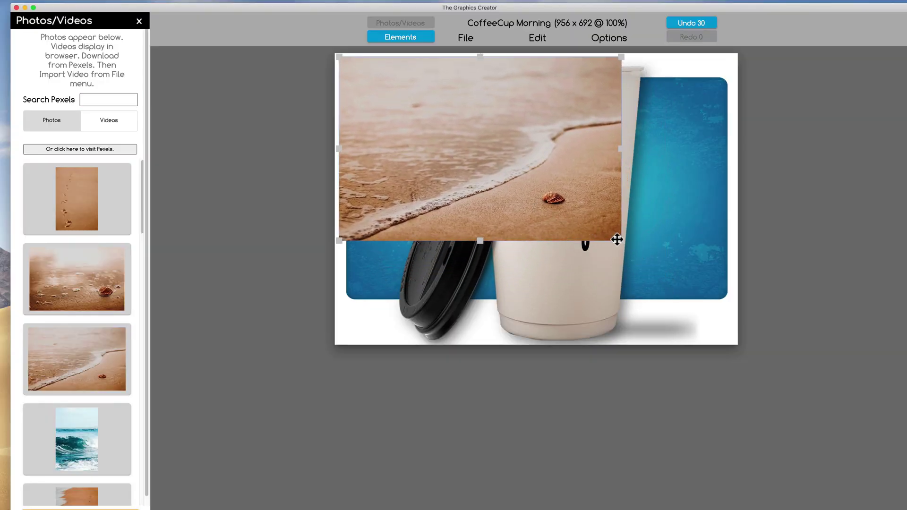
drag(622, 243, 763, 338)
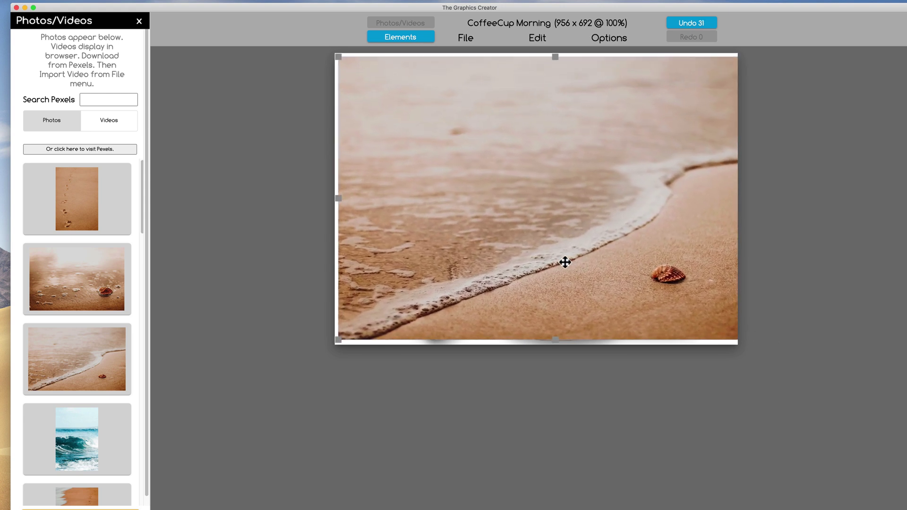
drag(564, 261, 558, 264)
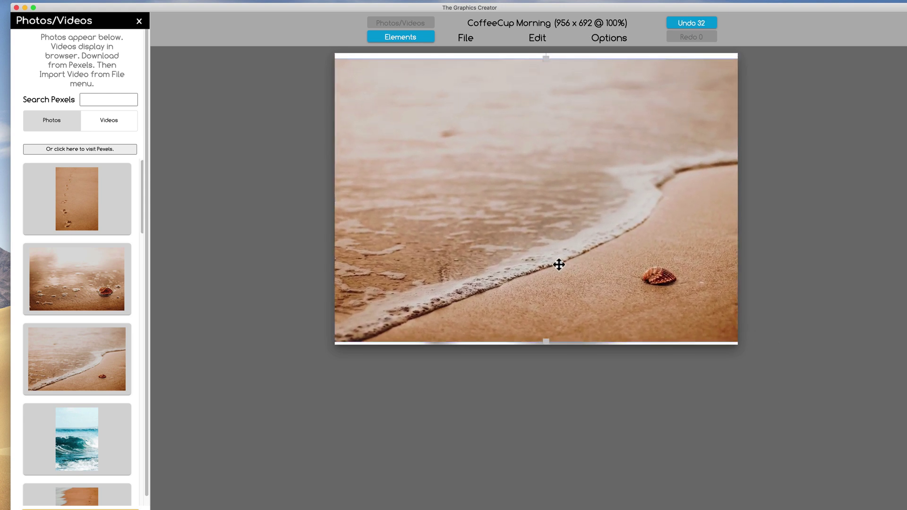
click(609, 41)
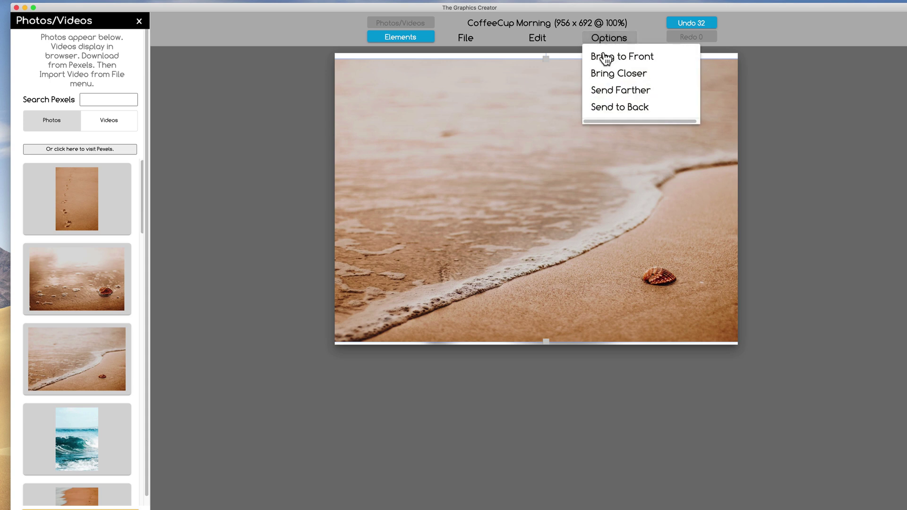
click(610, 110)
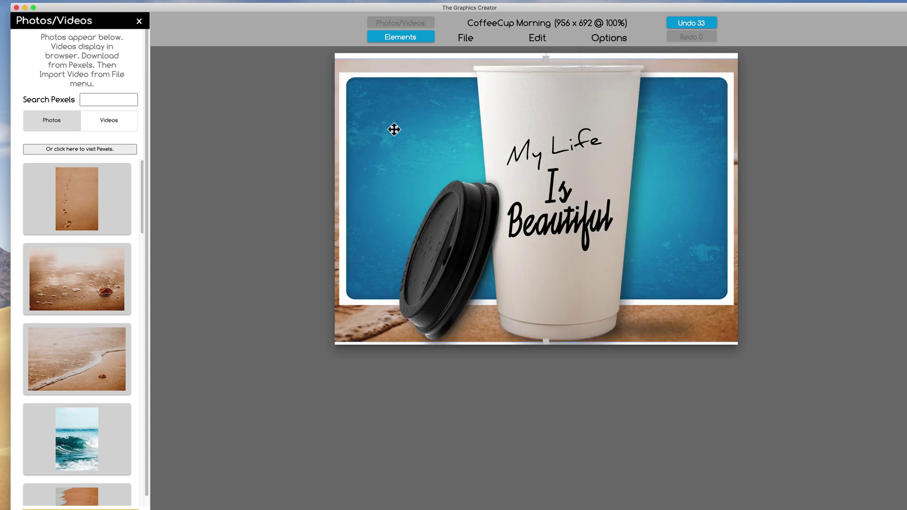
Delete the blue board, stretch the beach photo to fill, and remove a stray element.
drag(393, 129, 330, 99)
key(Delete)
drag(705, 312, 817, 354)
click(671, 327)
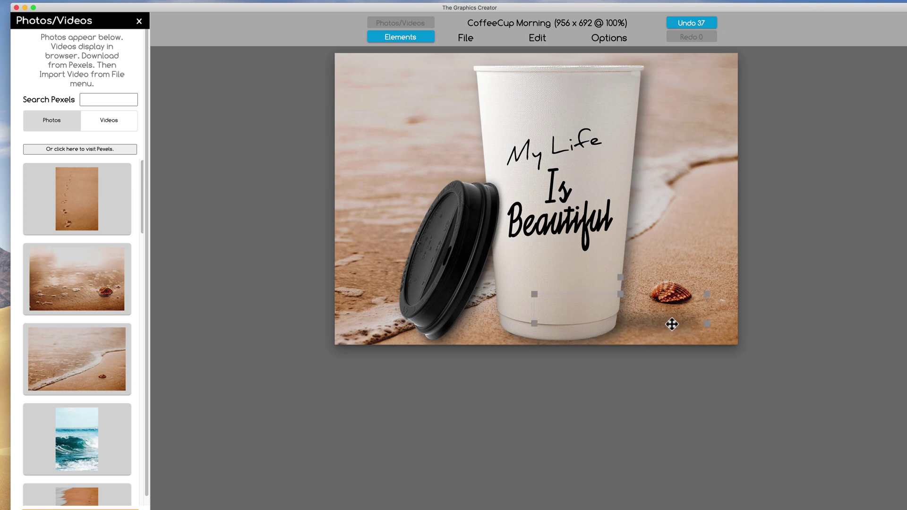
key(BackSpace)
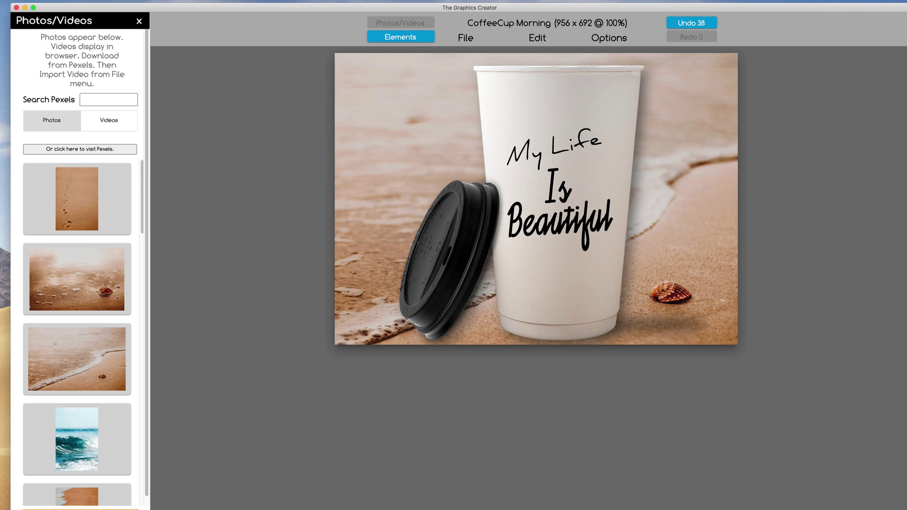
Add the palm-tree beach photo full-canvas behind the cup and delete the seashell backdrop.
drag(142, 221, 146, 351)
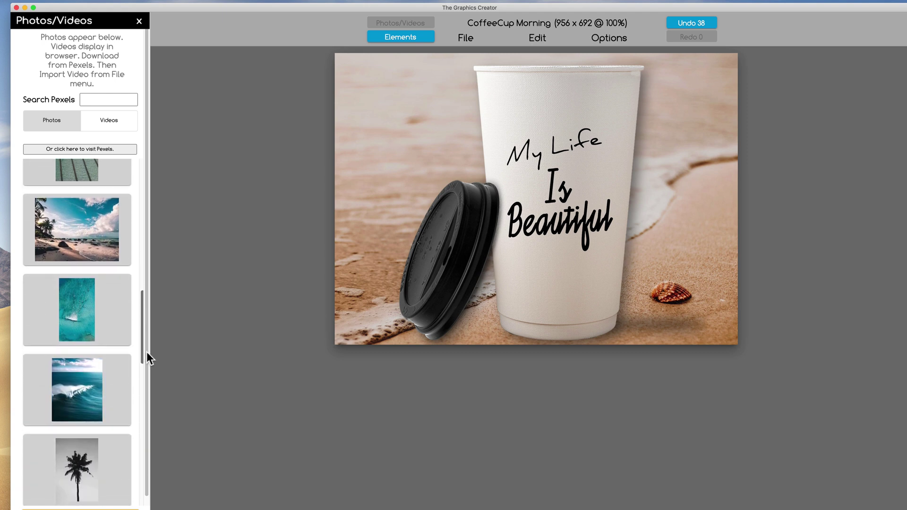
drag(71, 241, 470, 176)
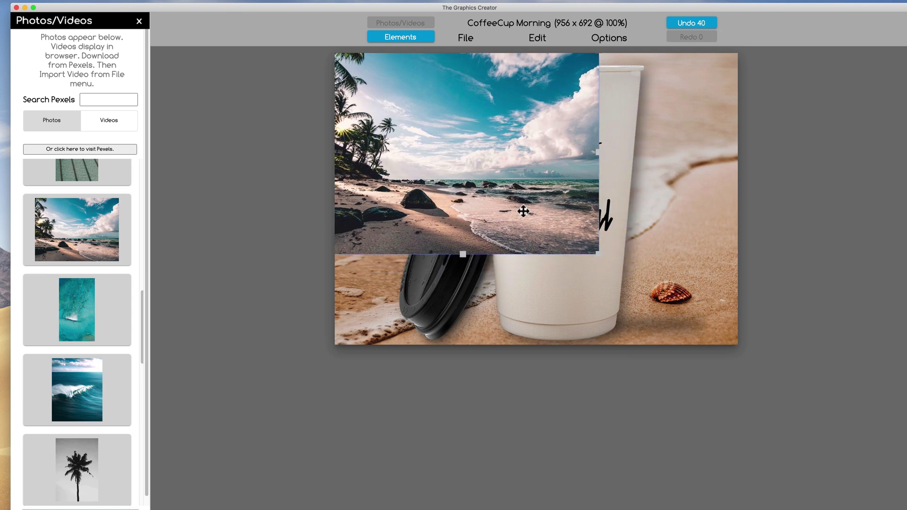
drag(598, 255, 777, 345)
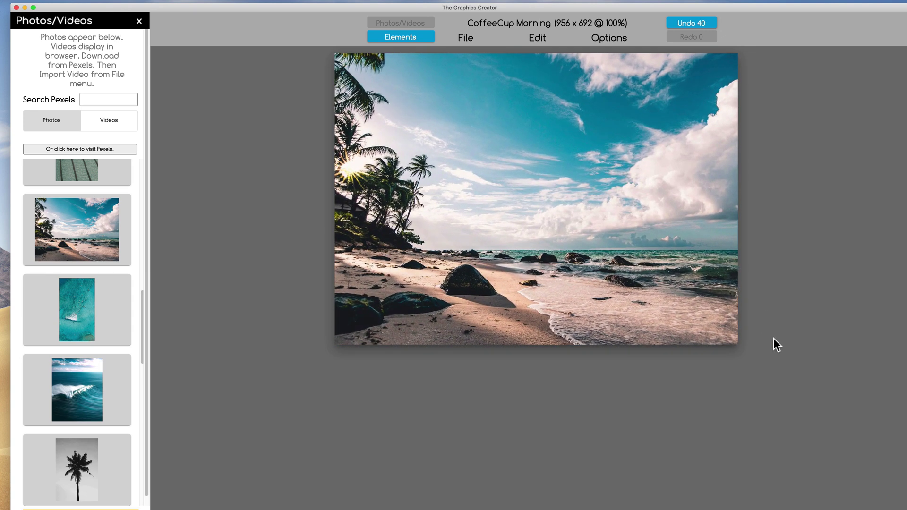
click(609, 38)
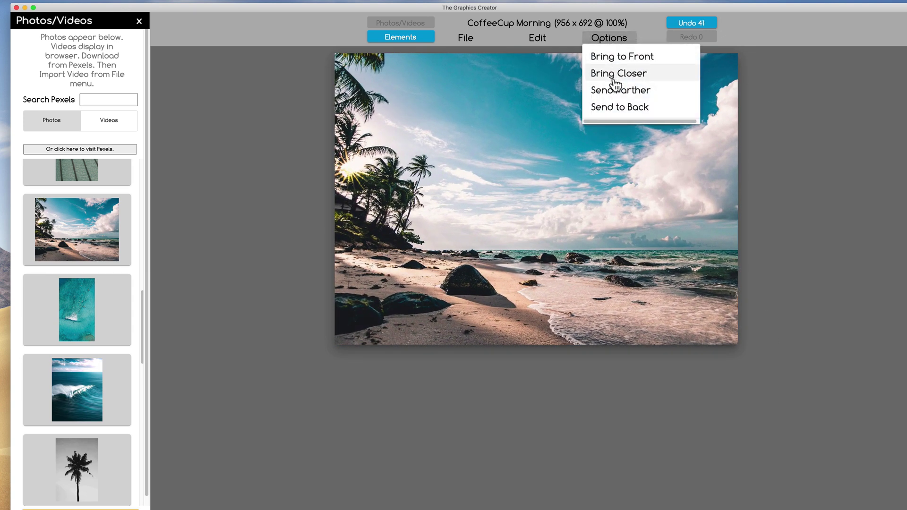
click(618, 108)
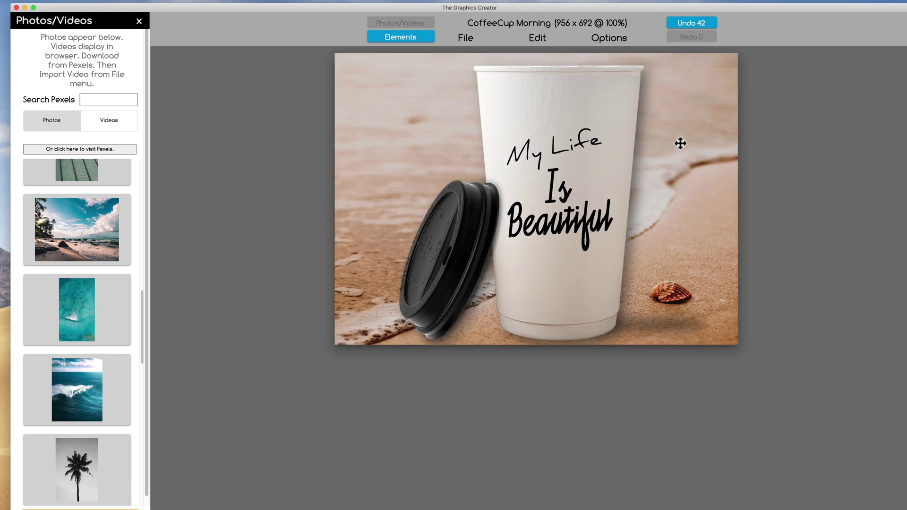
drag(680, 143, 683, 125)
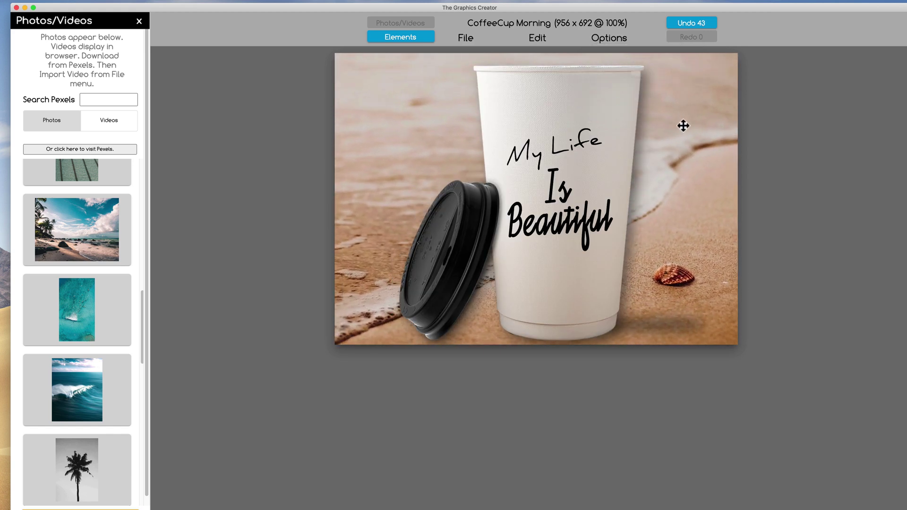
key(Delete)
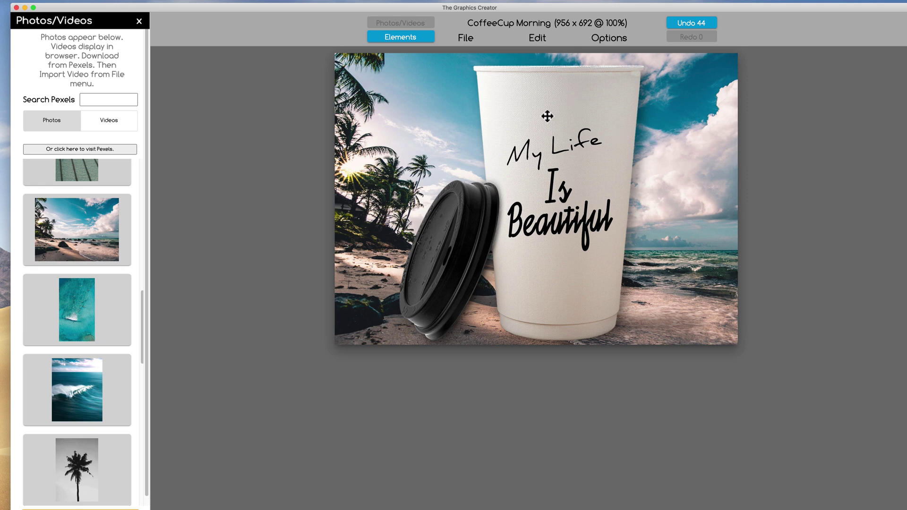
Resize the cup, move it left of centre, and fit the 'Is Beautiful' text onto it.
click(654, 60)
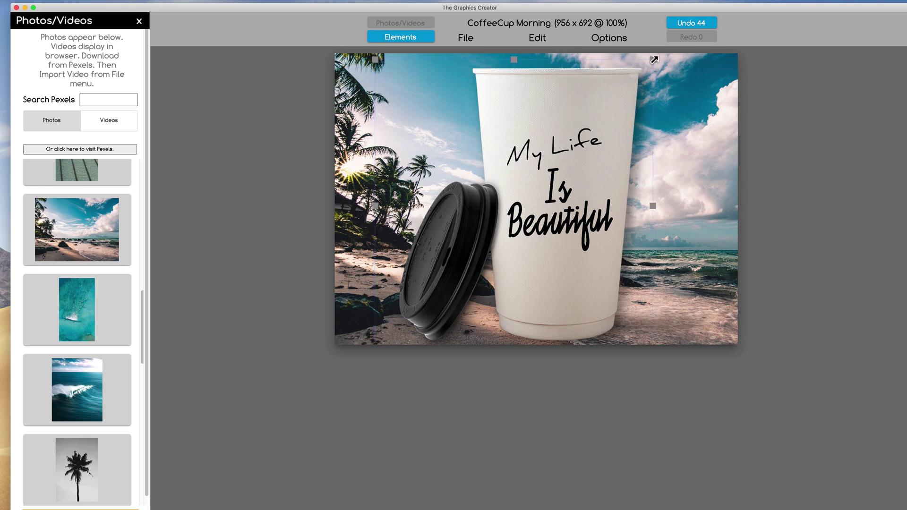
drag(654, 60, 595, 113)
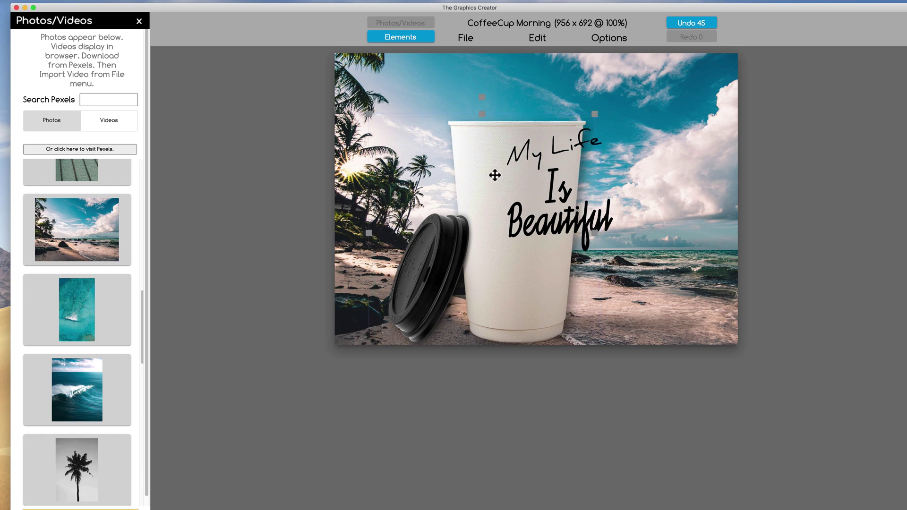
drag(495, 175, 438, 196)
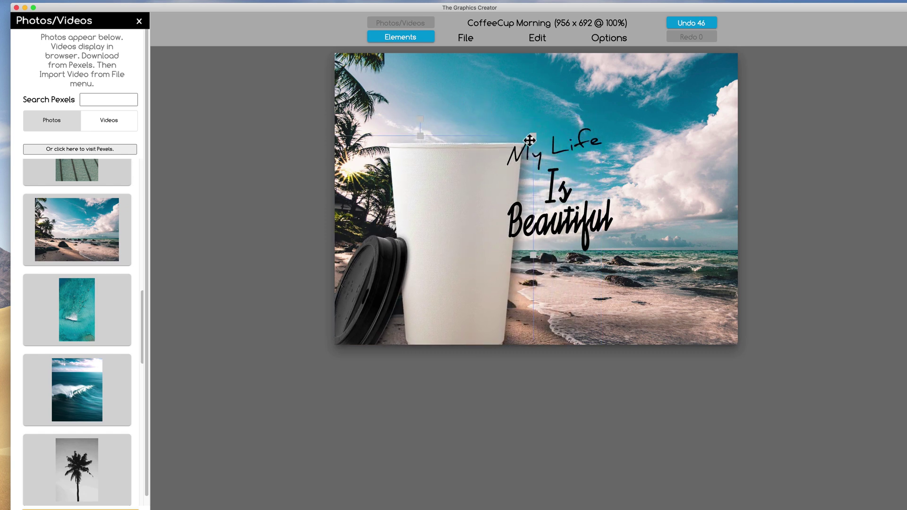
drag(533, 137, 541, 132)
drag(465, 203, 471, 195)
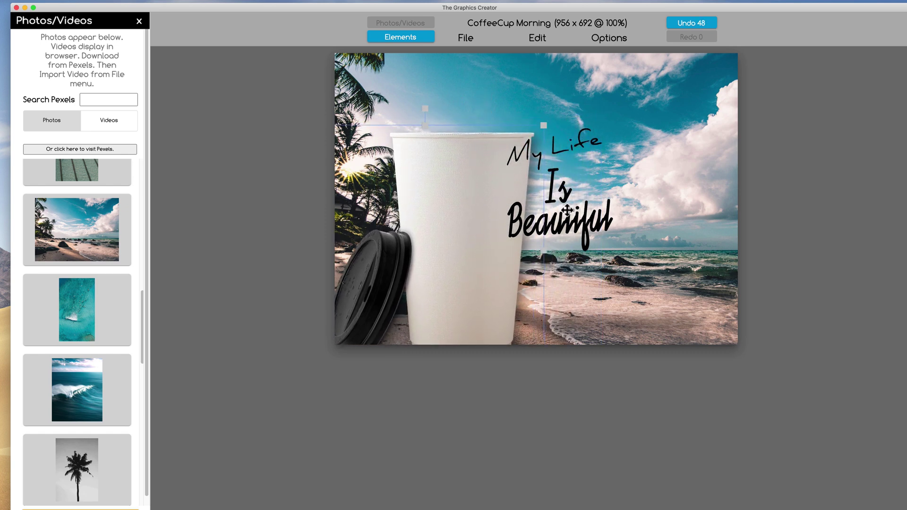
drag(562, 225, 467, 289)
drag(517, 226, 504, 235)
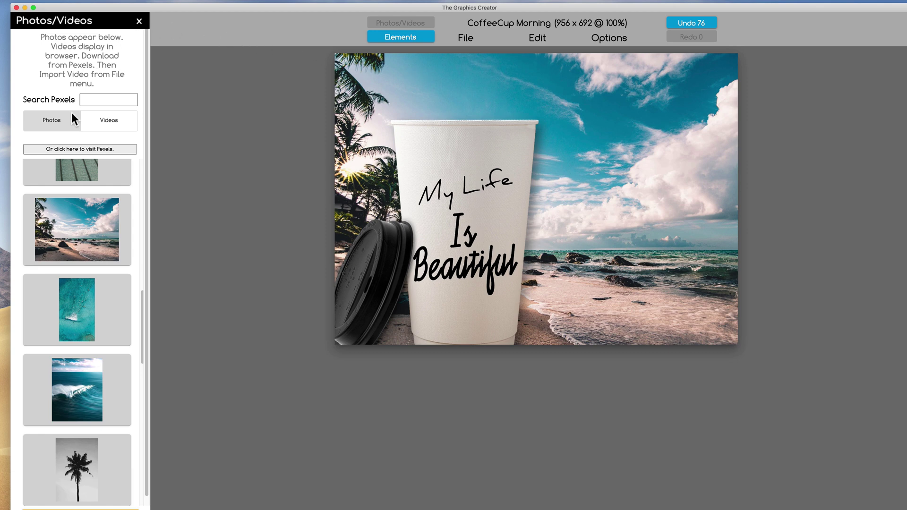
Drag BecomeACreatorpreneur.png from the Laughingbird Logos folder into the design's upper-right sky.
click(139, 22)
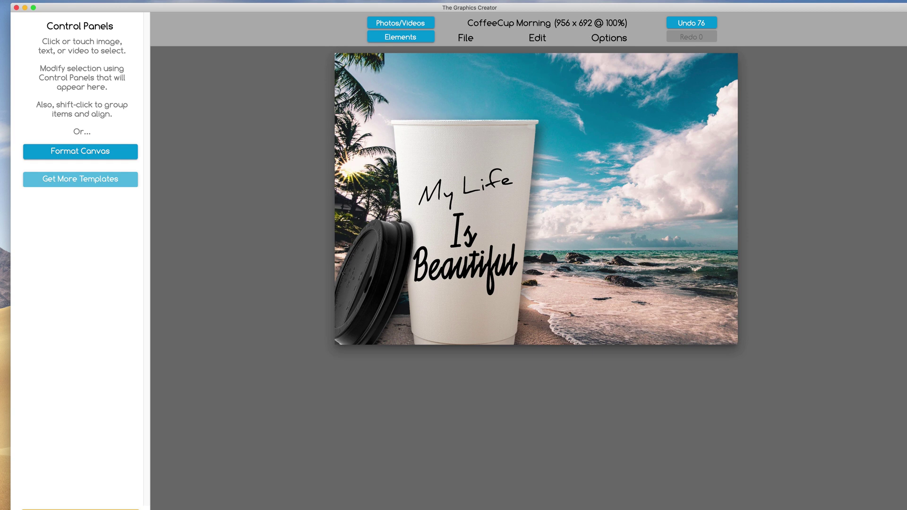
key(super+Tab)
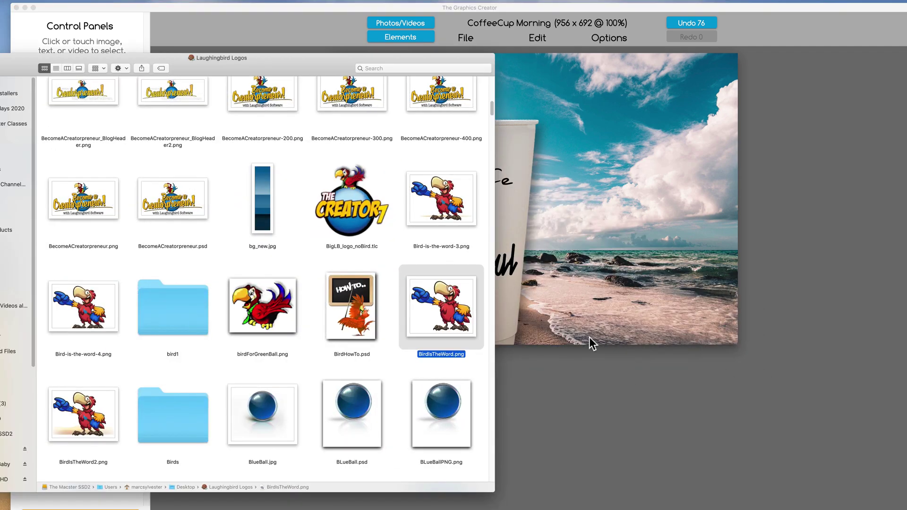
drag(494, 492, 468, 477)
drag(466, 98, 466, 103)
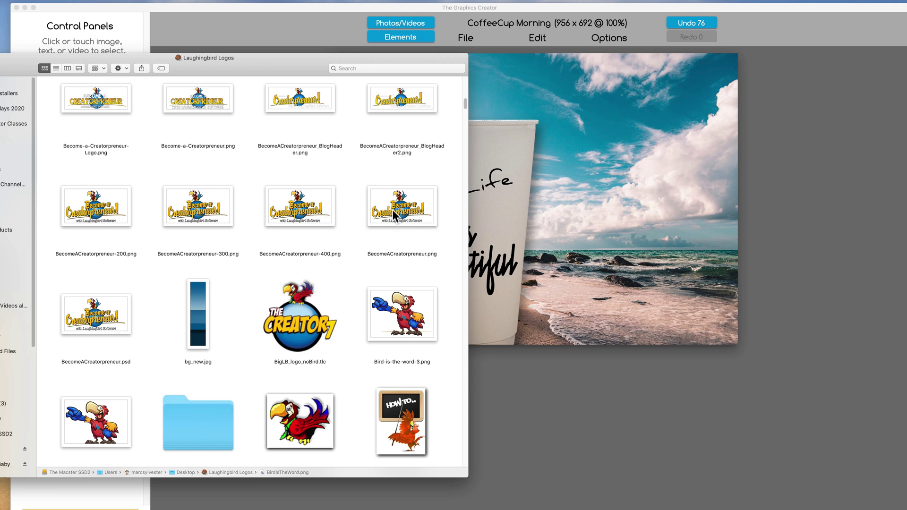
drag(392, 210, 611, 138)
Drag the pointing parrot, Bird-is-the-word-4.png, from Finder onto the canvas.
click(503, 197)
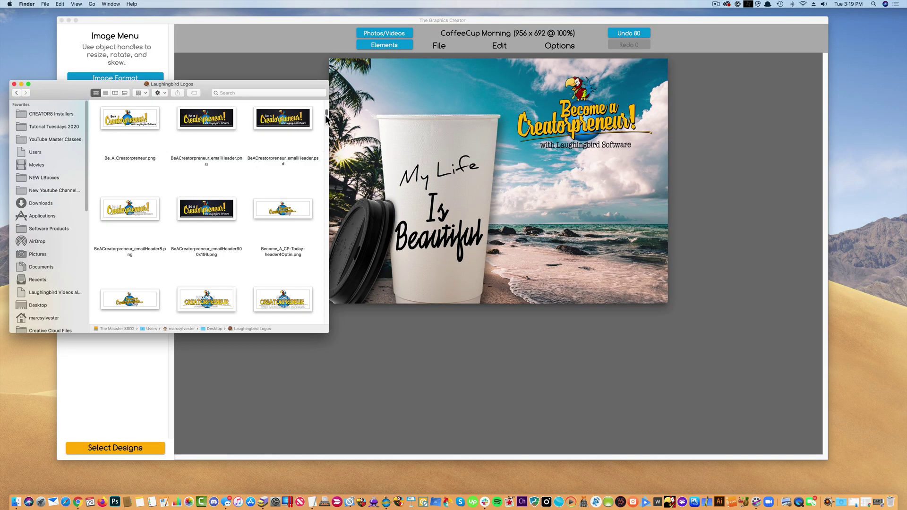
drag(325, 115, 324, 119)
scroll(325, 119, down, 2)
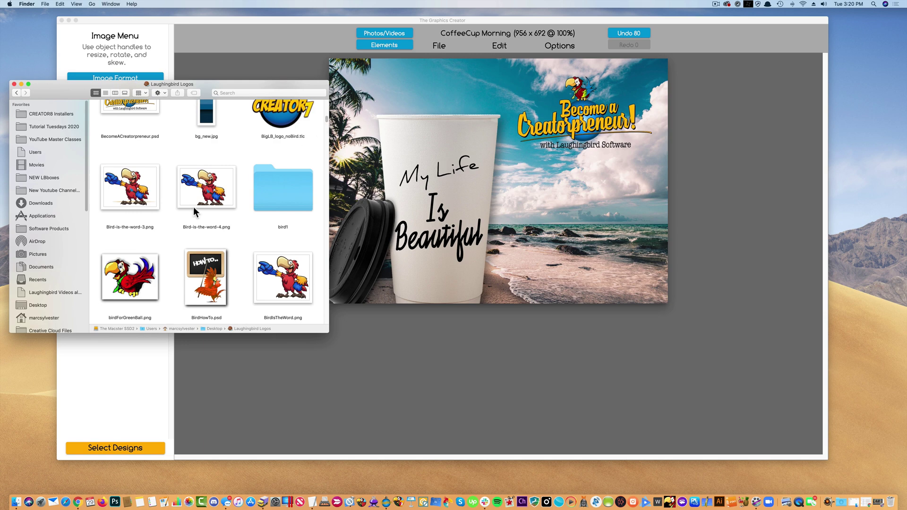
drag(198, 201, 605, 217)
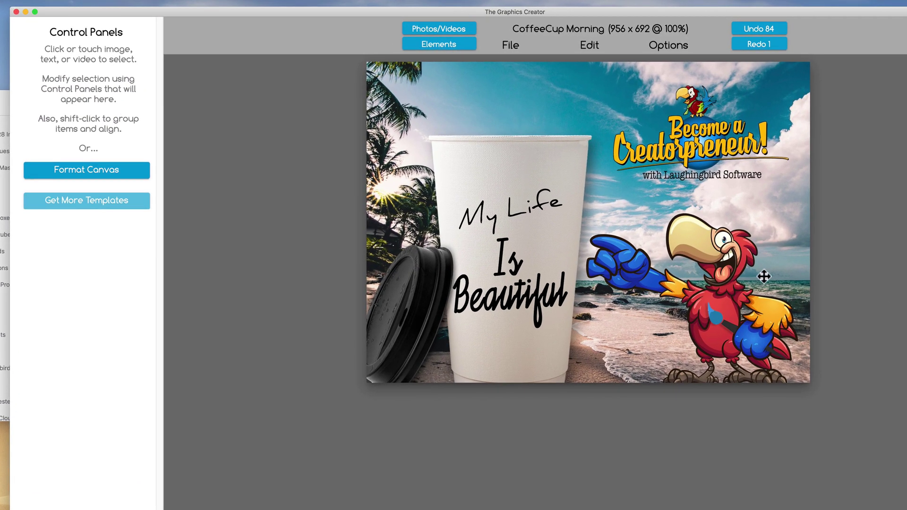
click(641, 243)
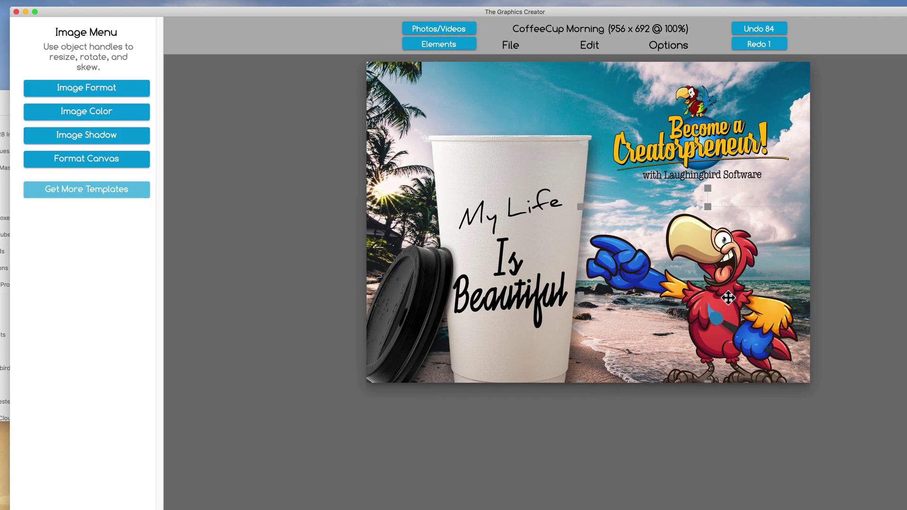
click(730, 282)
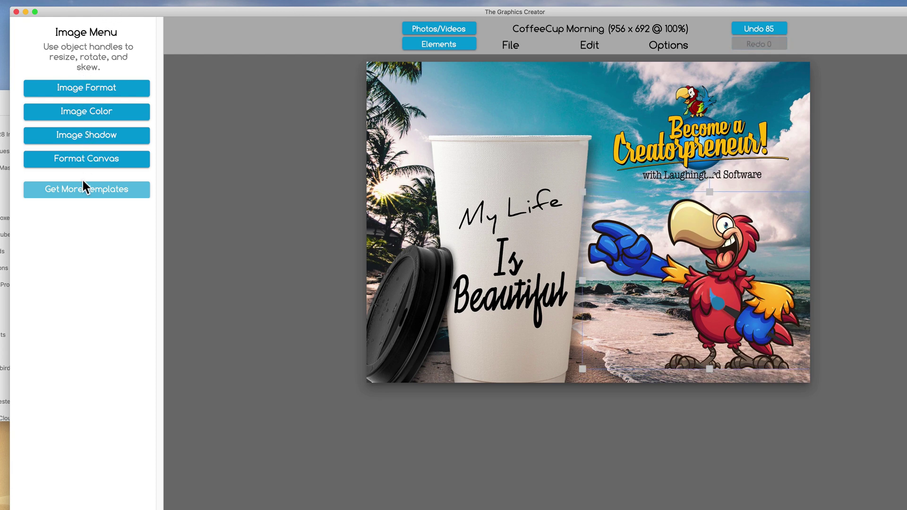
click(99, 91)
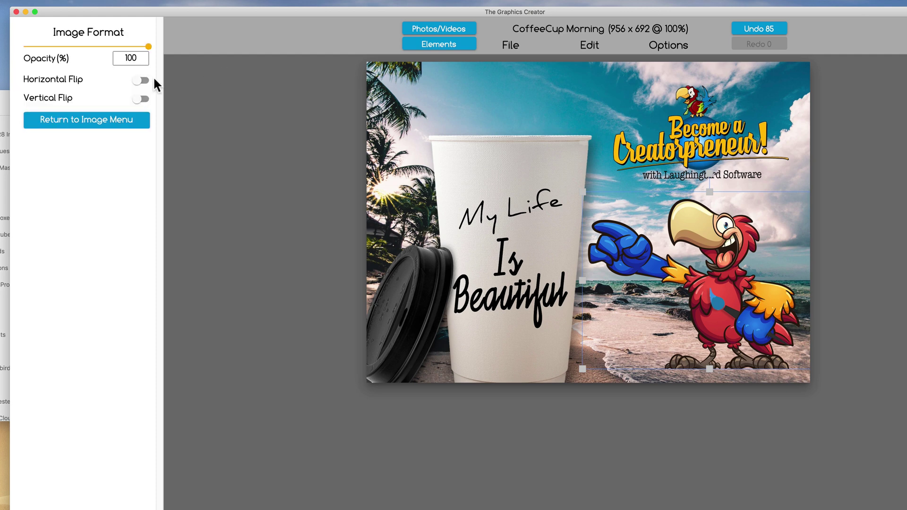
click(143, 81)
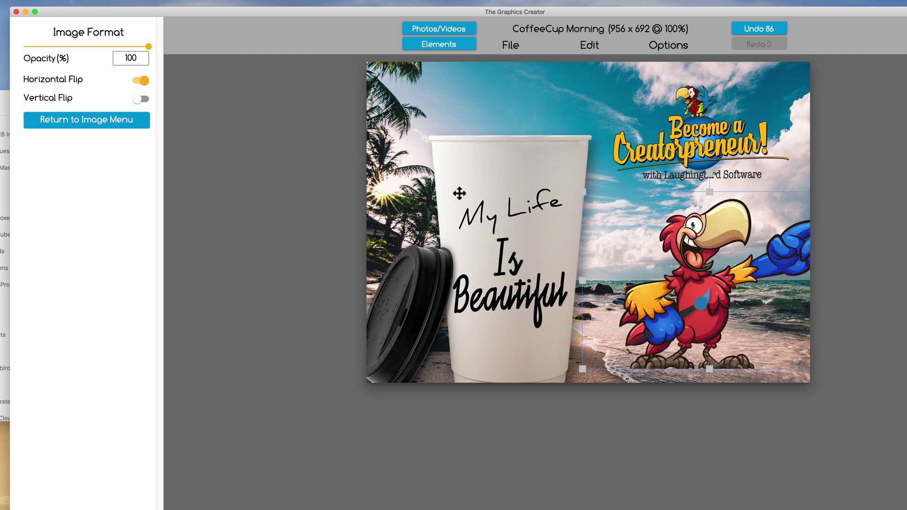
drag(695, 260, 656, 258)
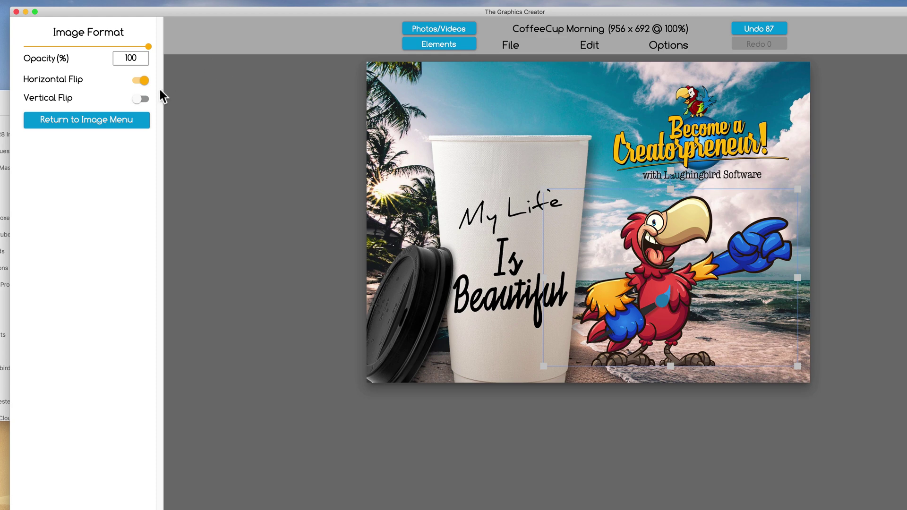
click(142, 100)
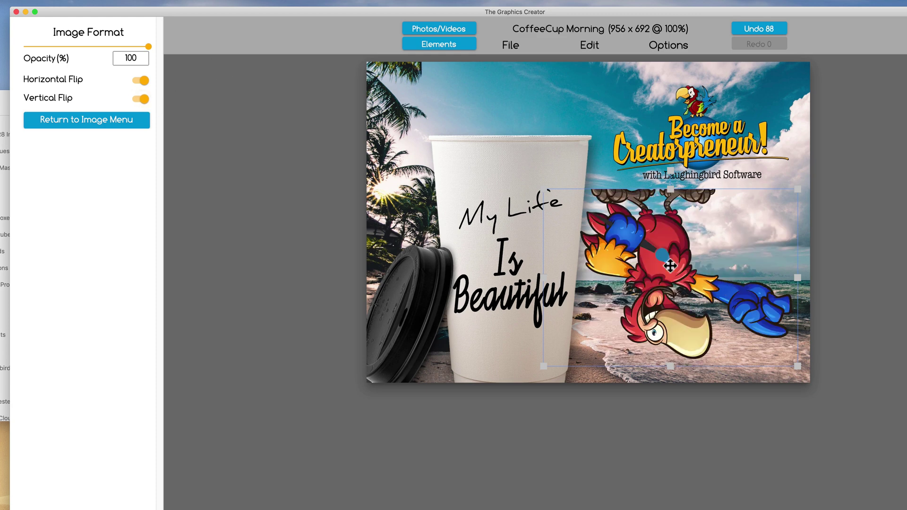
drag(667, 261, 515, 125)
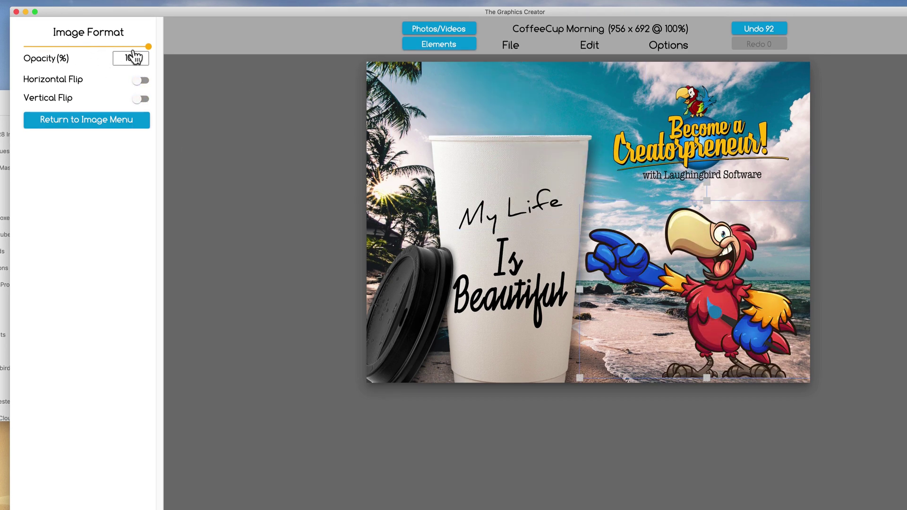
drag(148, 46, 188, 47)
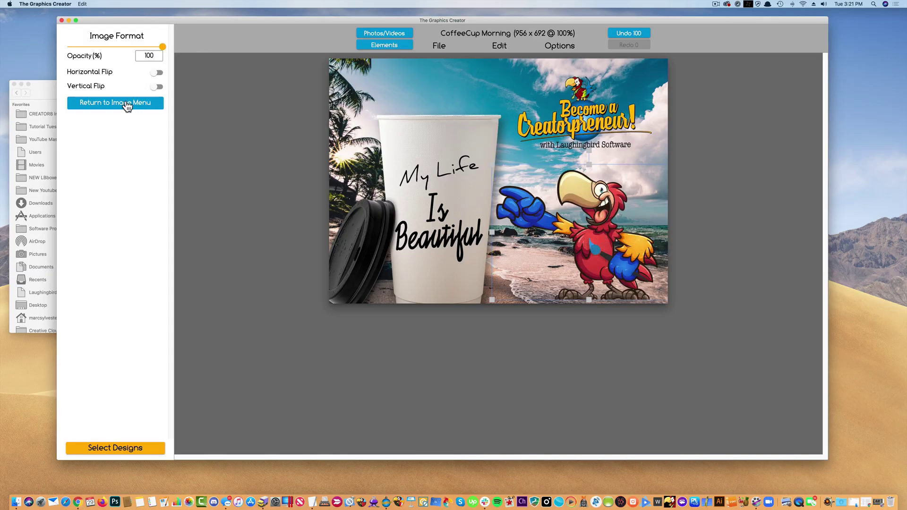
Give the parrot a drop shadow with distance 30 and blur 20, and lower its opacity.
click(115, 104)
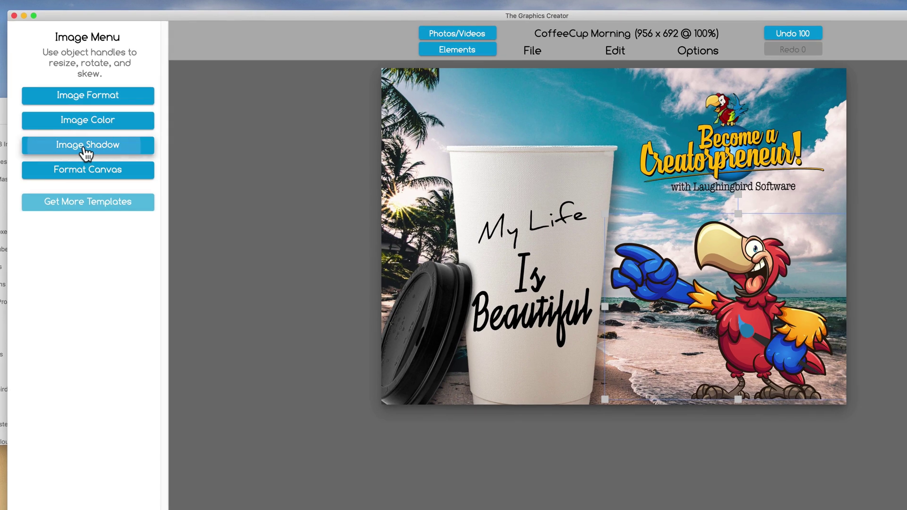
click(115, 114)
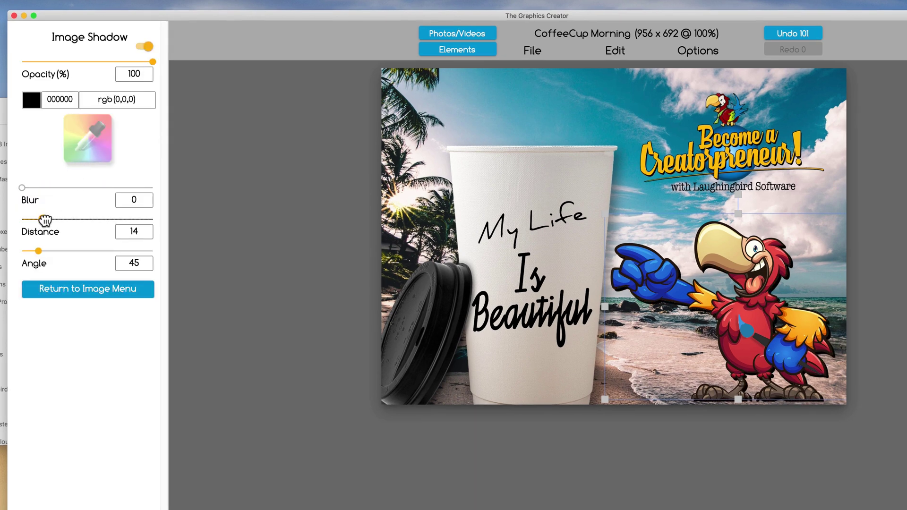
drag(45, 219, 60, 219)
drag(23, 187, 31, 189)
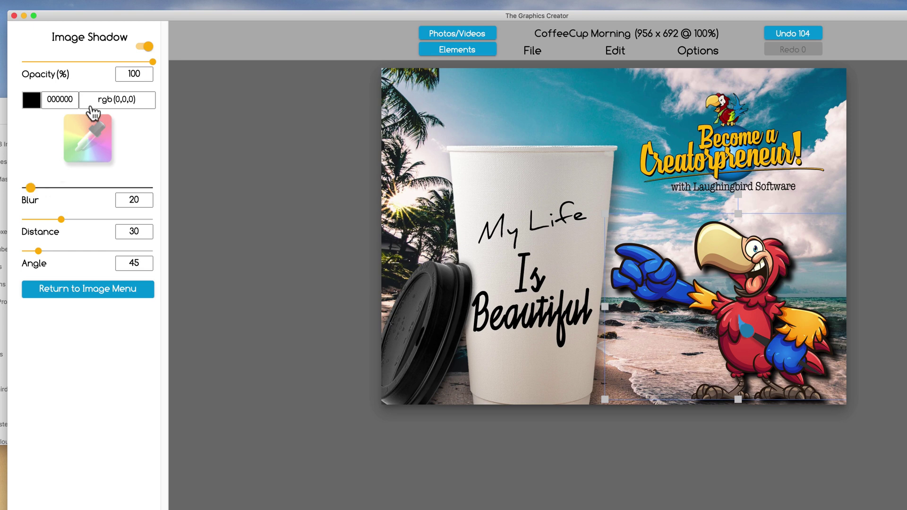
drag(152, 60, 77, 57)
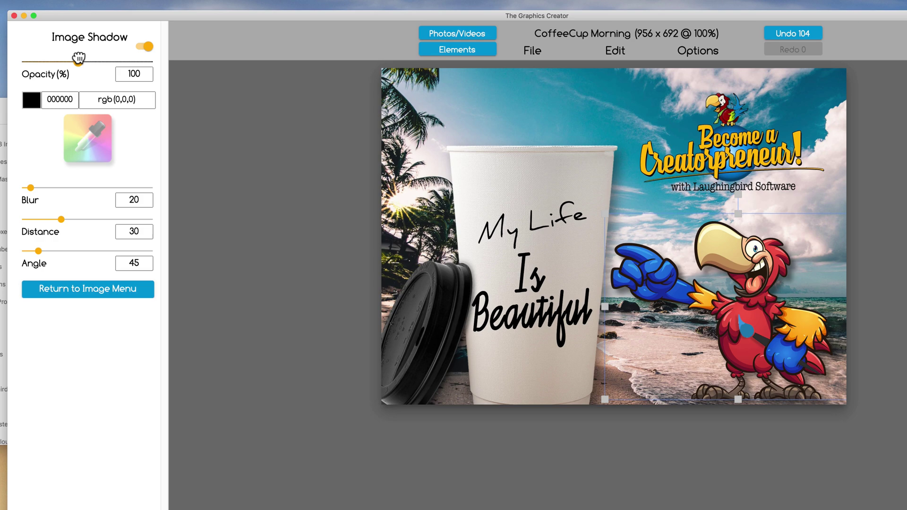
mouse_move(414, 114)
mouse_down()
mouse_move(387, 115)
mouse_move(403, 113)
mouse_up()
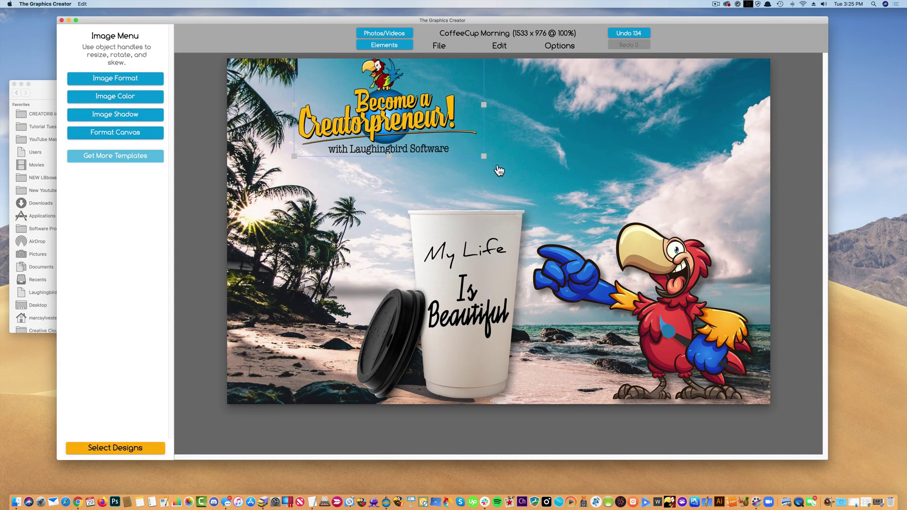
Enlarge the Creatorpreneur logo and nudge it right and slightly down in the sky.
drag(485, 158, 513, 176)
mouse_move(408, 142)
mouse_down()
mouse_move(428, 144)
mouse_move(419, 145)
mouse_up()
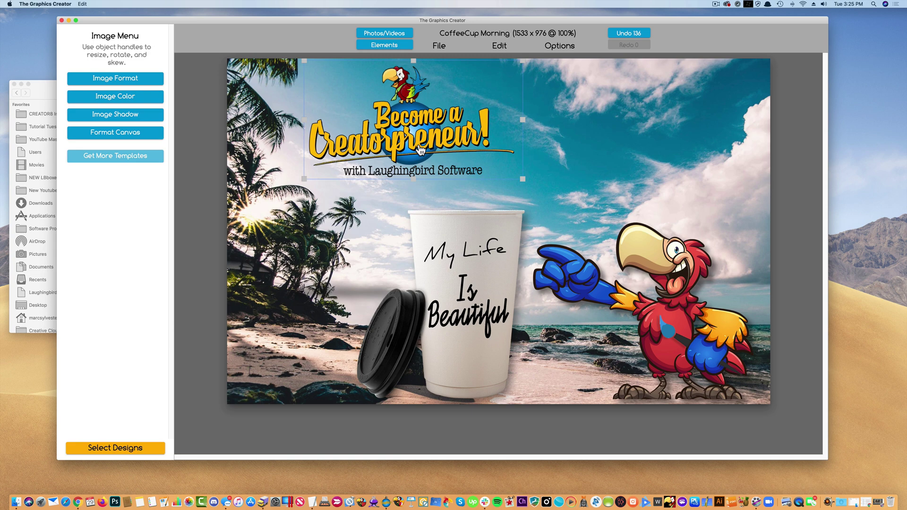